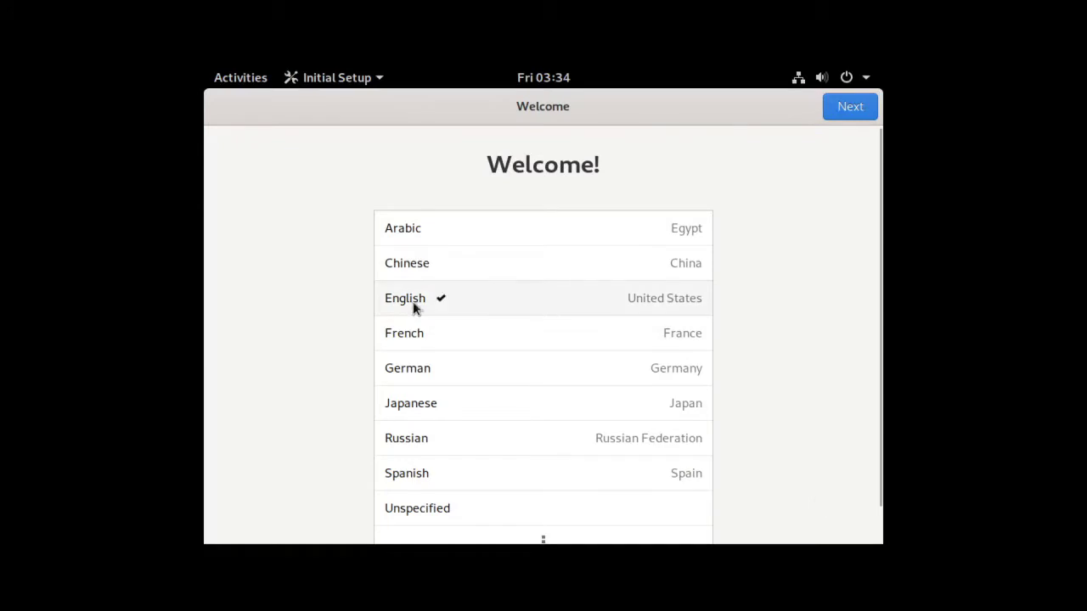
# - Complete the initial setup with English and the English (US) keyboard, skip online accounts, and close the Getting Started help
pyautogui.click(864, 105)
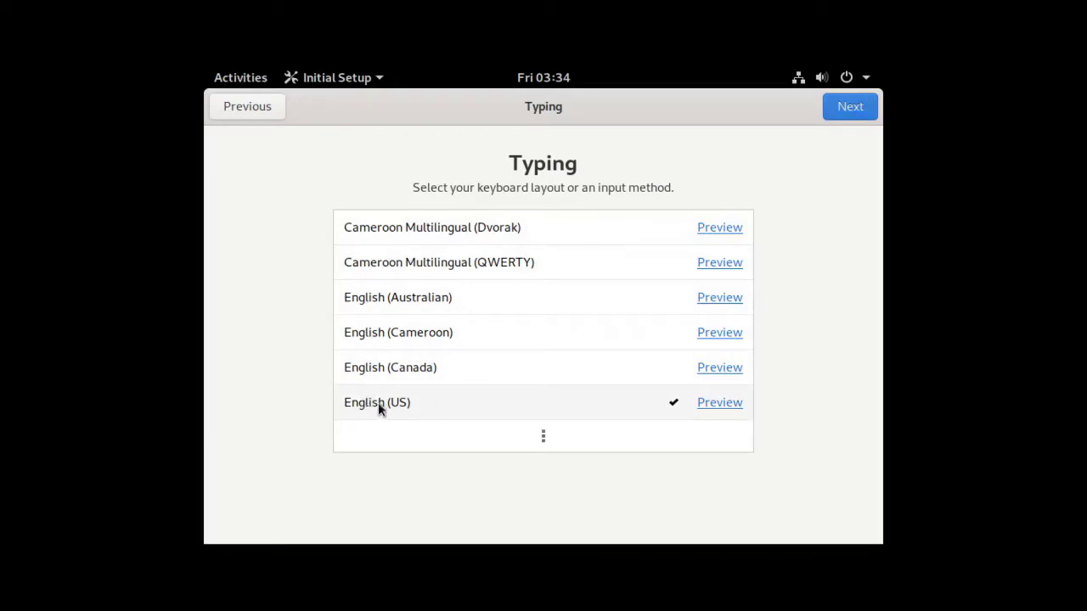
pyautogui.click(861, 106)
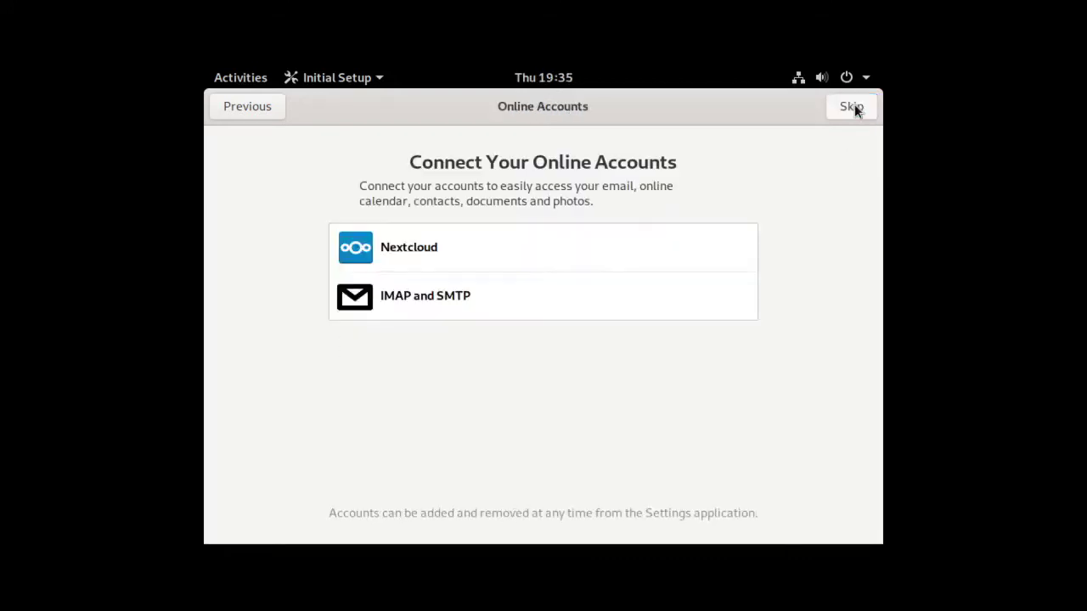
pyautogui.click(855, 107)
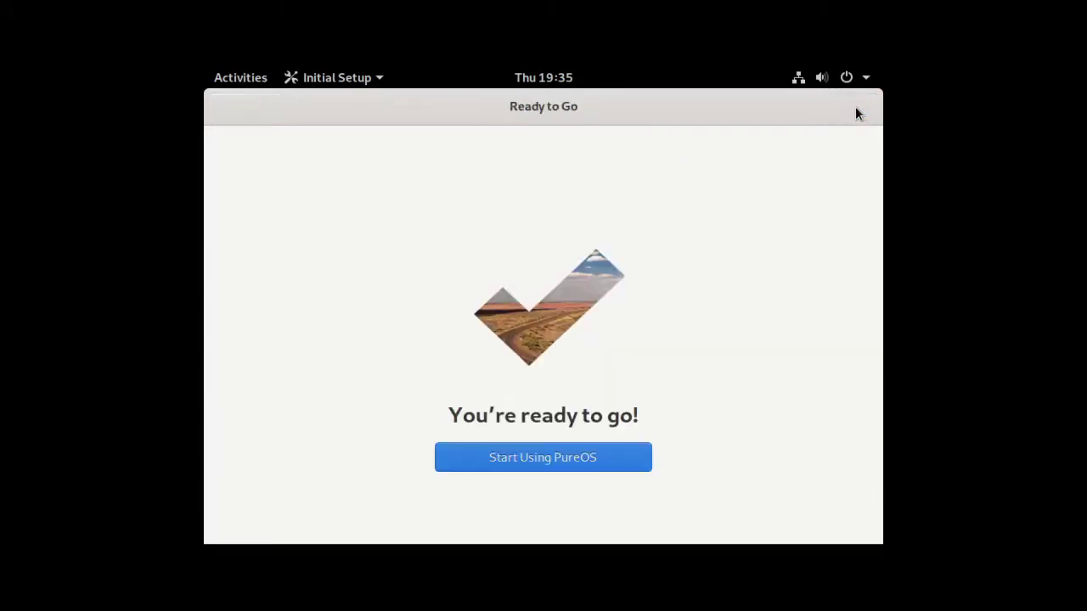
pyautogui.click(497, 459)
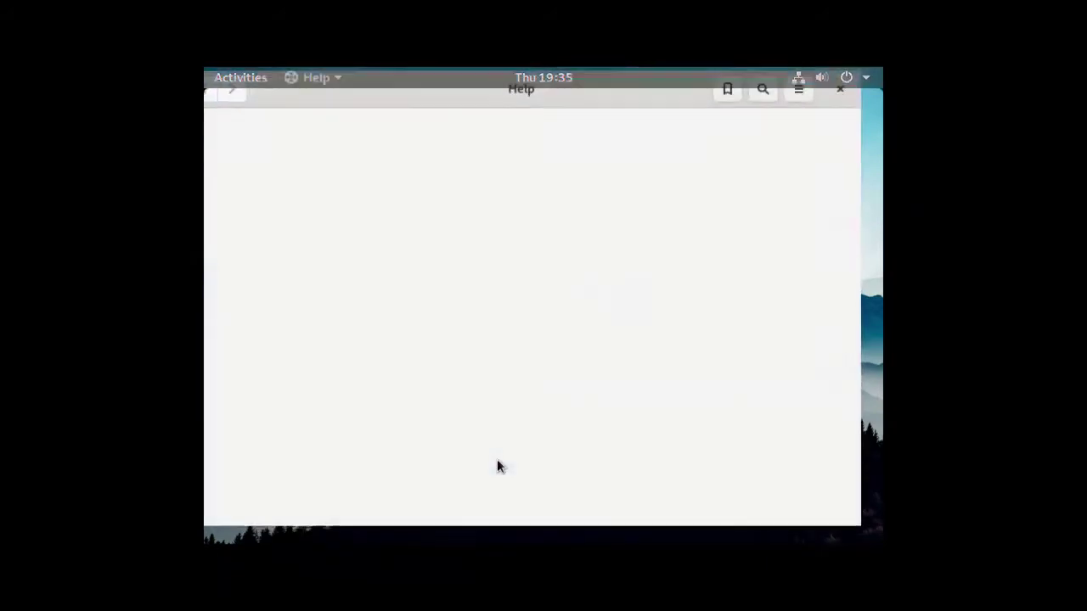
pyautogui.scroll(-3, 884, 345)
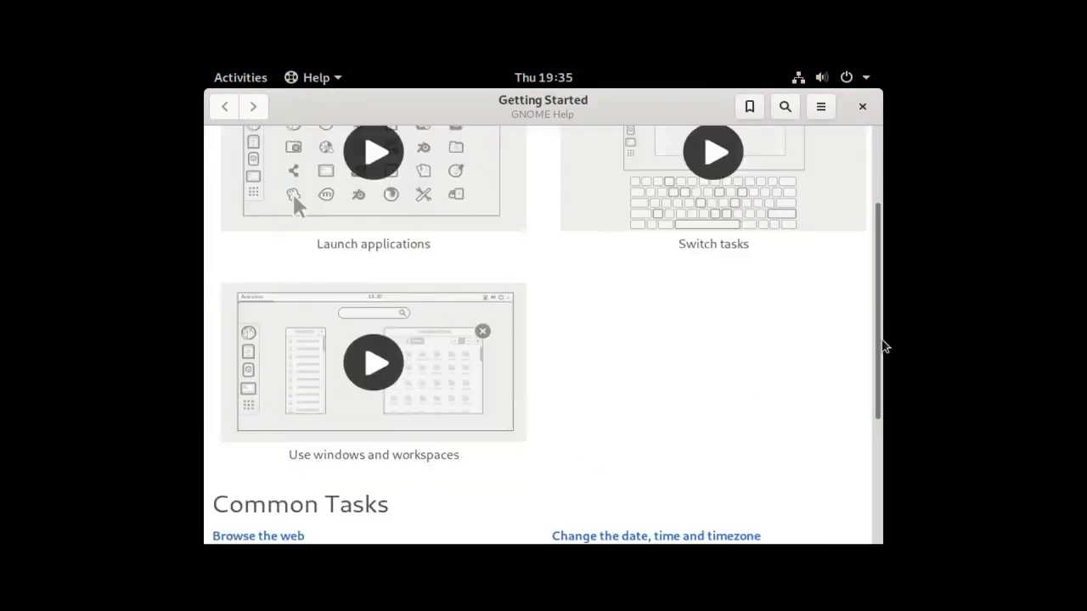
pyautogui.click(863, 110)
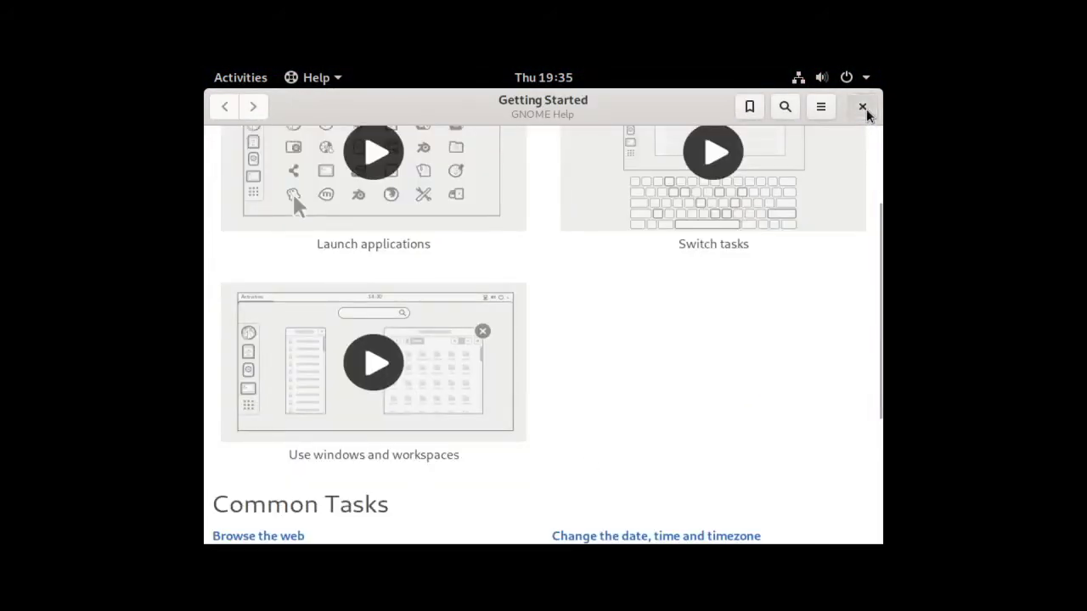
# - Set the display resolution to 1280×768 (16:10), keep the changes and close the settings
pyautogui.rightClick(291, 145)
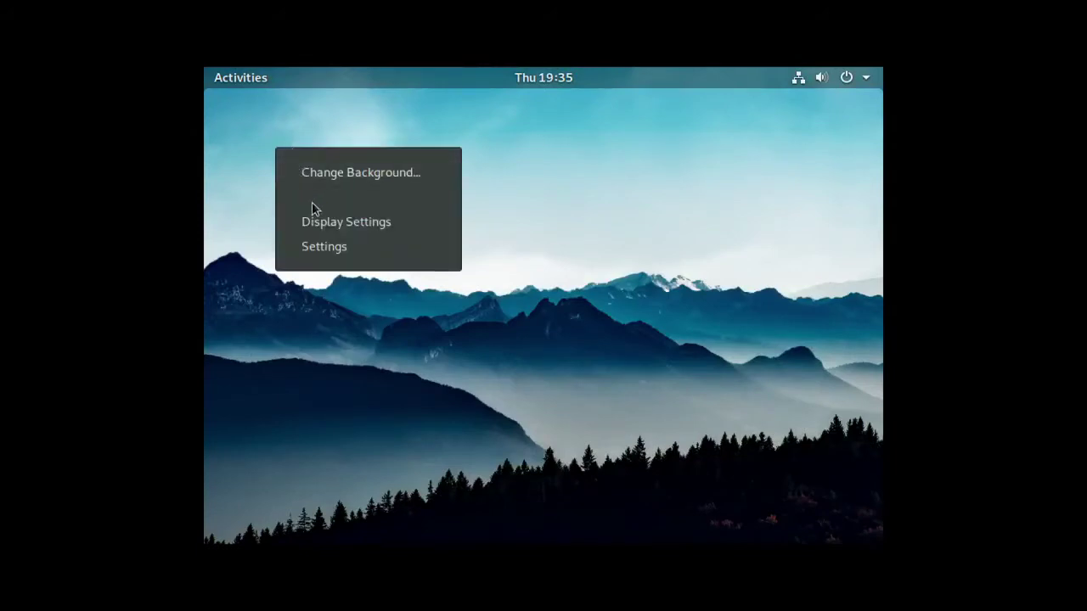
pyautogui.click(321, 247)
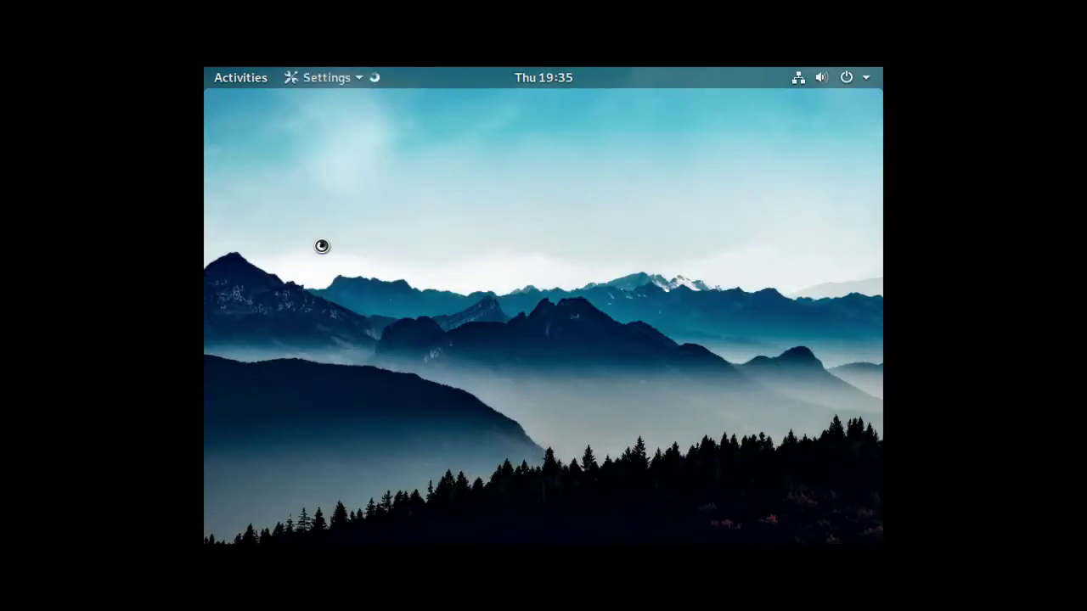
pyautogui.scroll(-3, 317, 329)
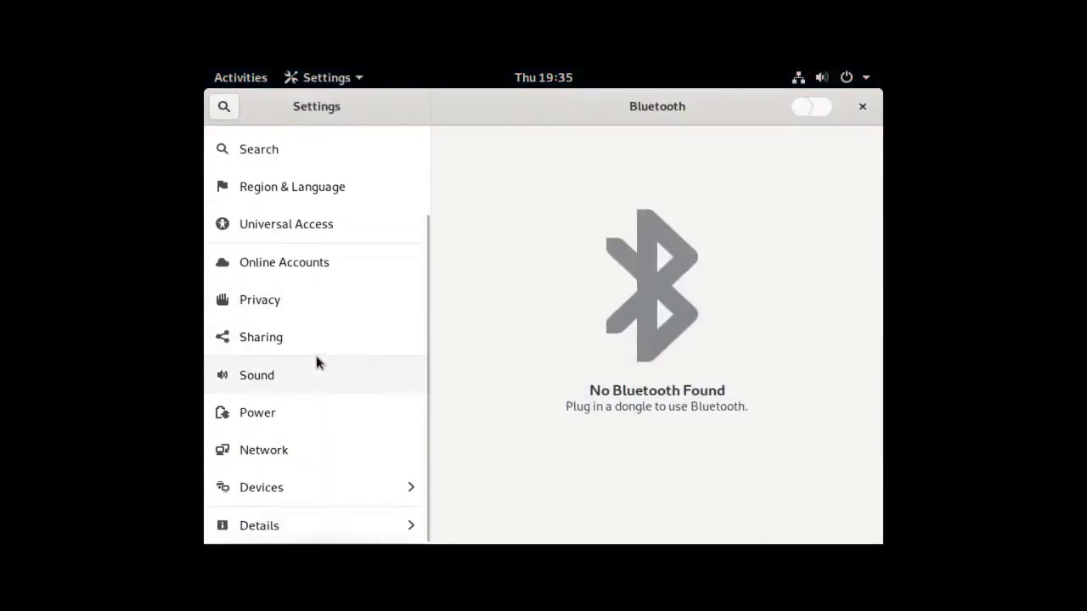
pyautogui.click(299, 489)
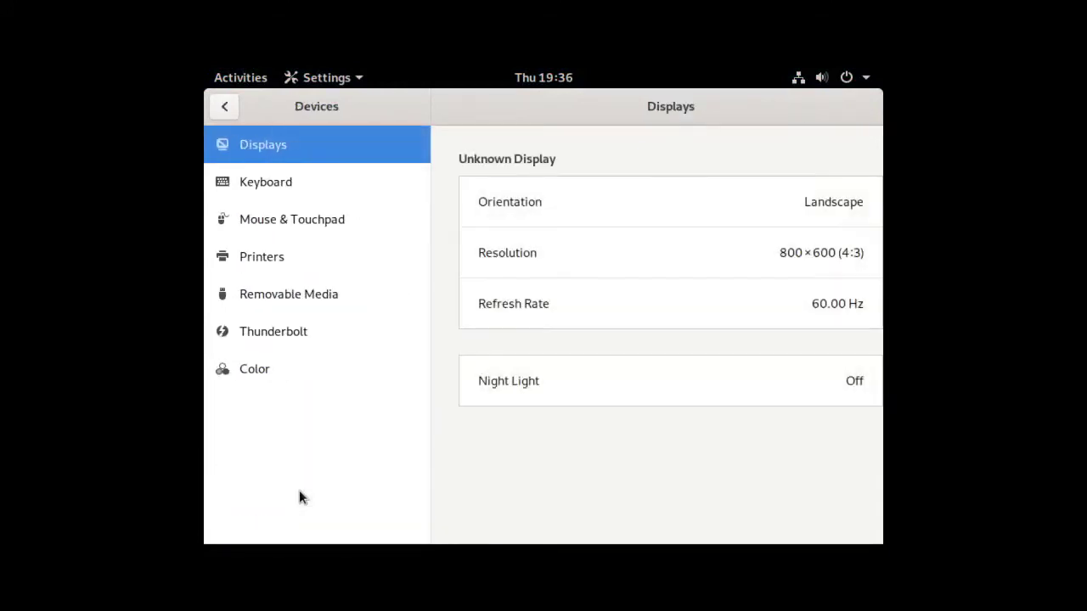
pyautogui.click(850, 257)
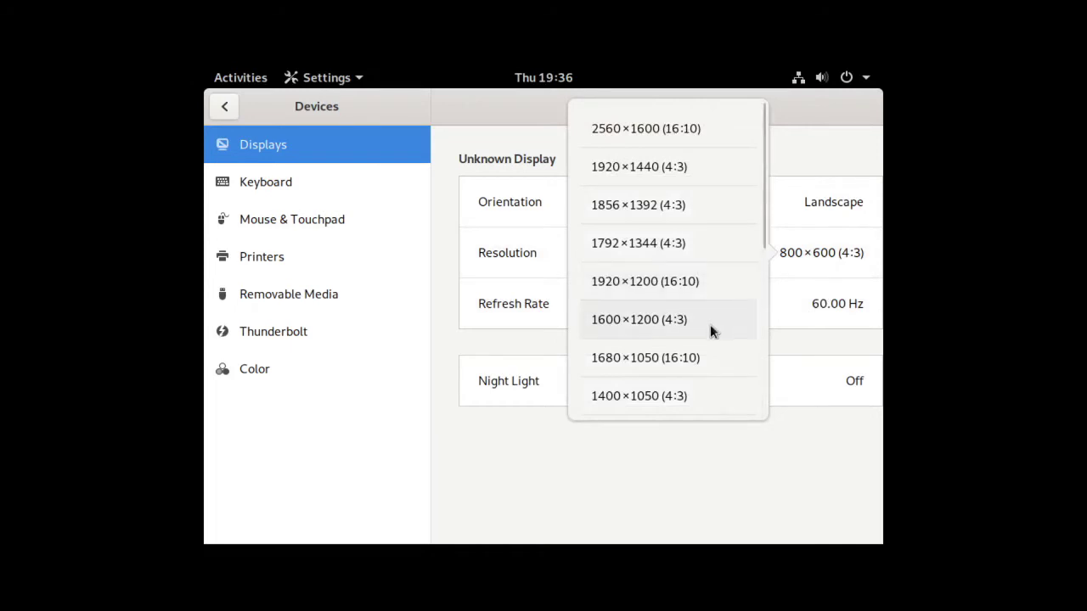
pyautogui.scroll(-5, 708, 331)
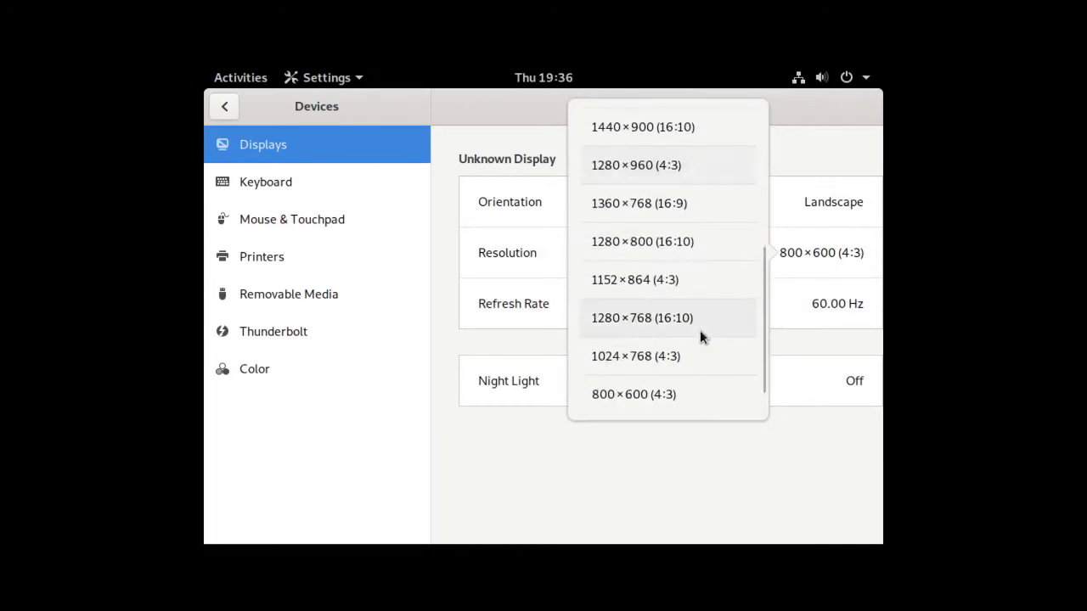
pyautogui.click(639, 322)
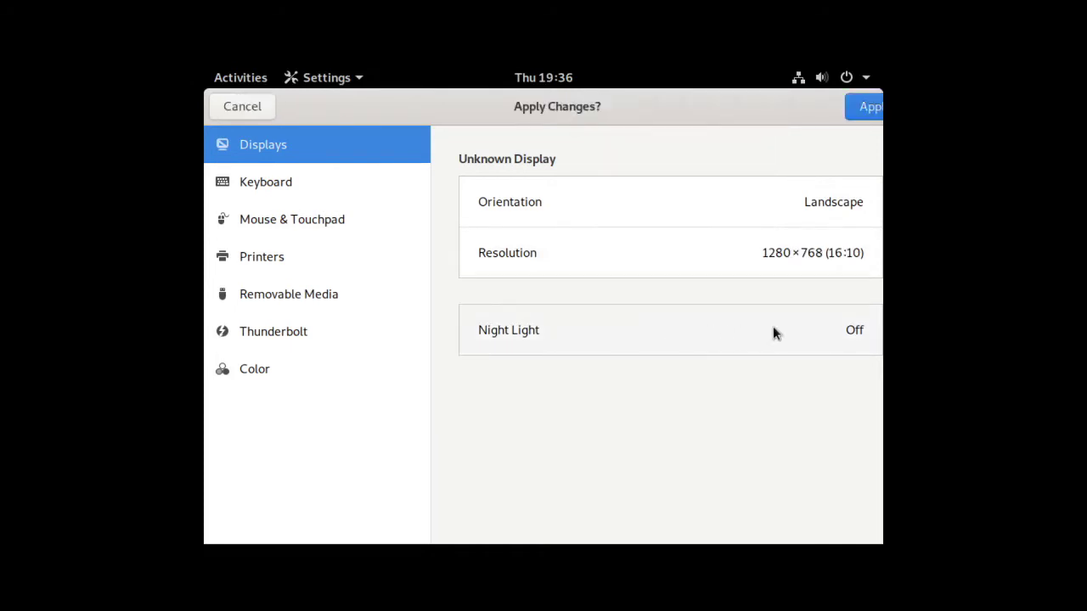
pyautogui.click(860, 107)
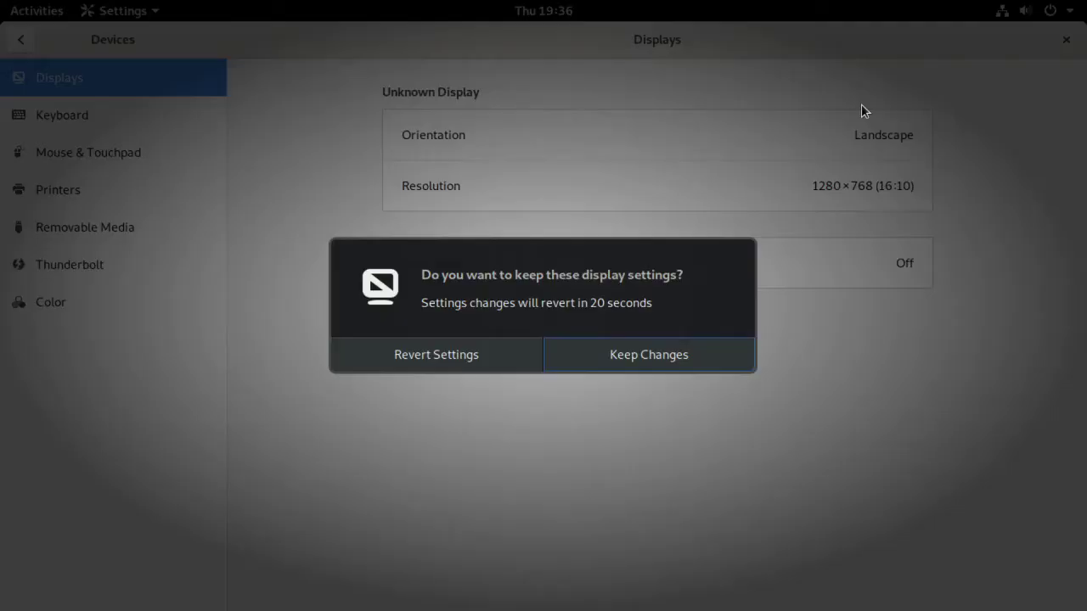
pyautogui.click(655, 357)
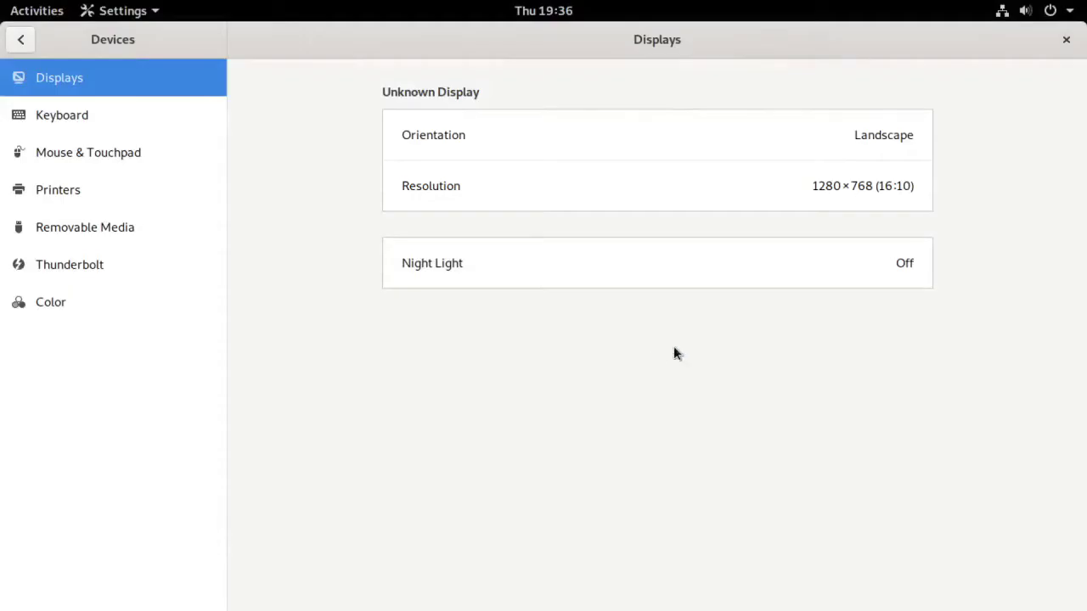
pyautogui.click(1063, 40)
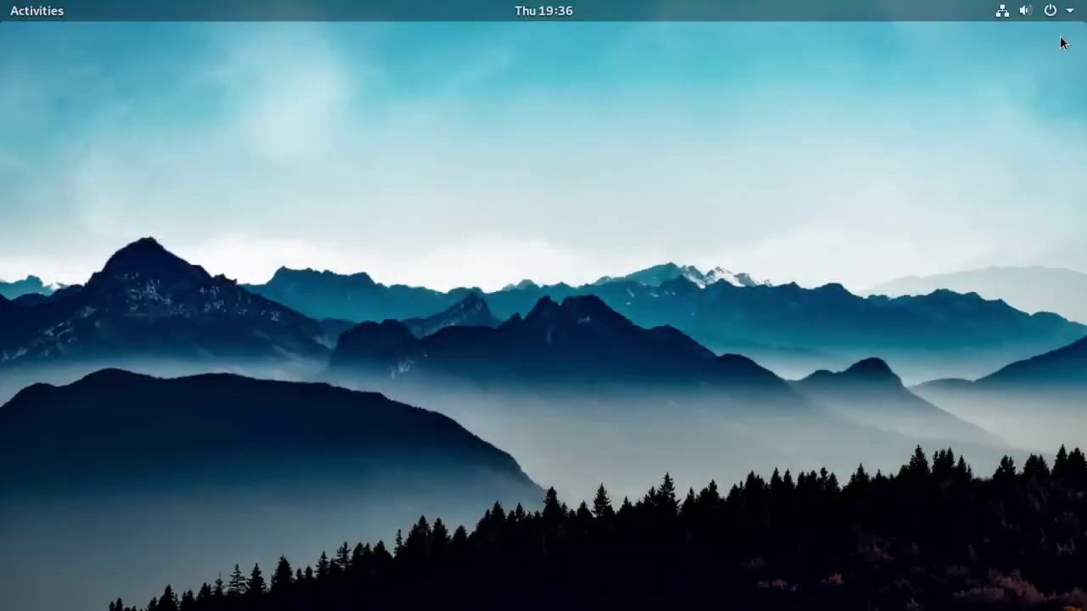
# - Launch Install PureOS from the applications overview and continue with American English as the installer language
pyautogui.click(37, 19)
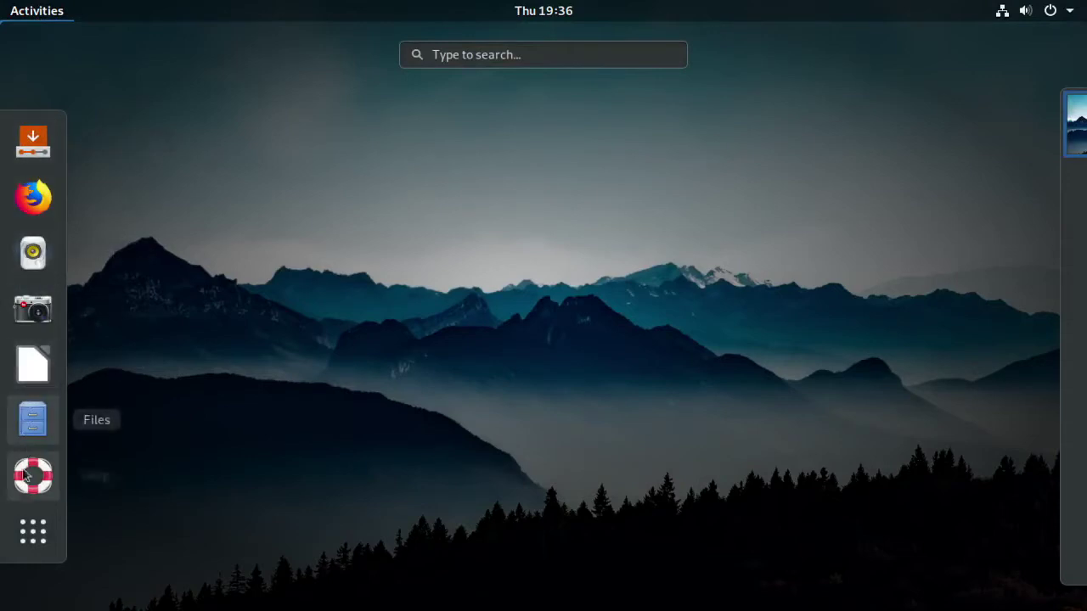
pyautogui.click(27, 531)
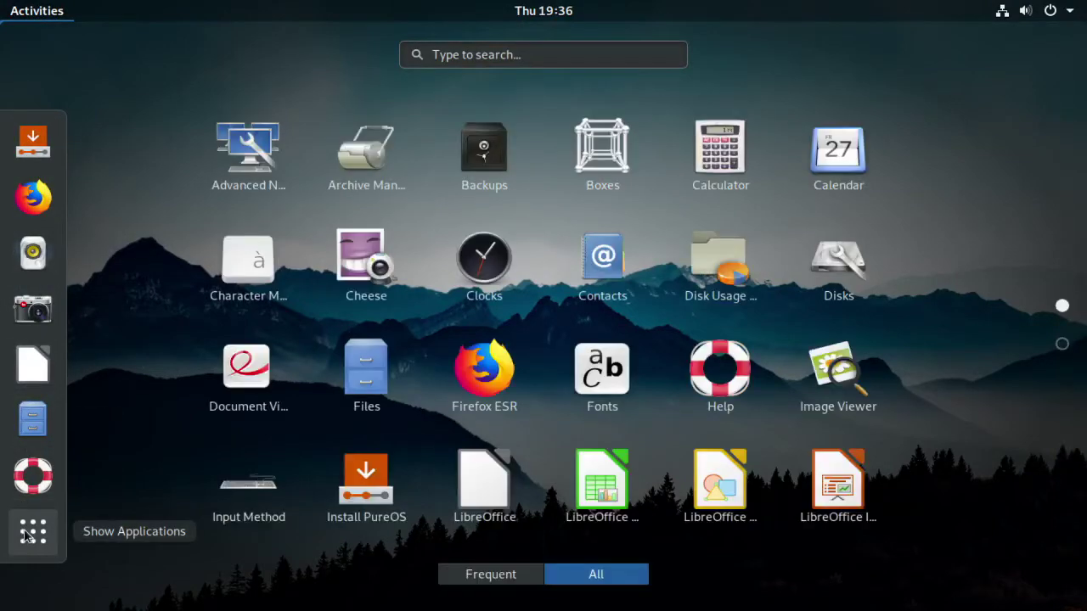
pyautogui.click(365, 489)
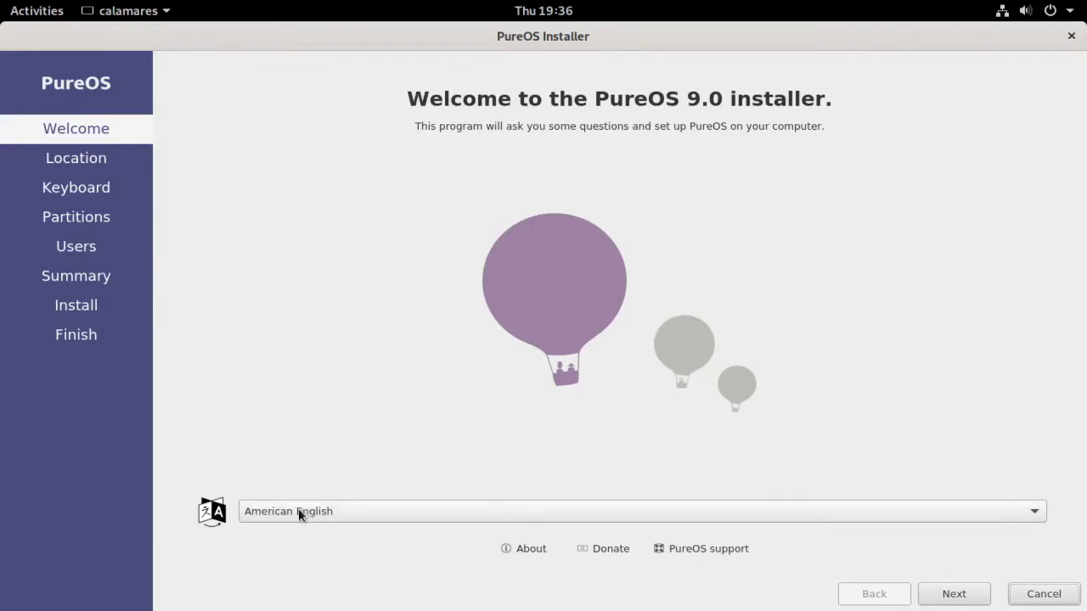
pyautogui.click(1034, 510)
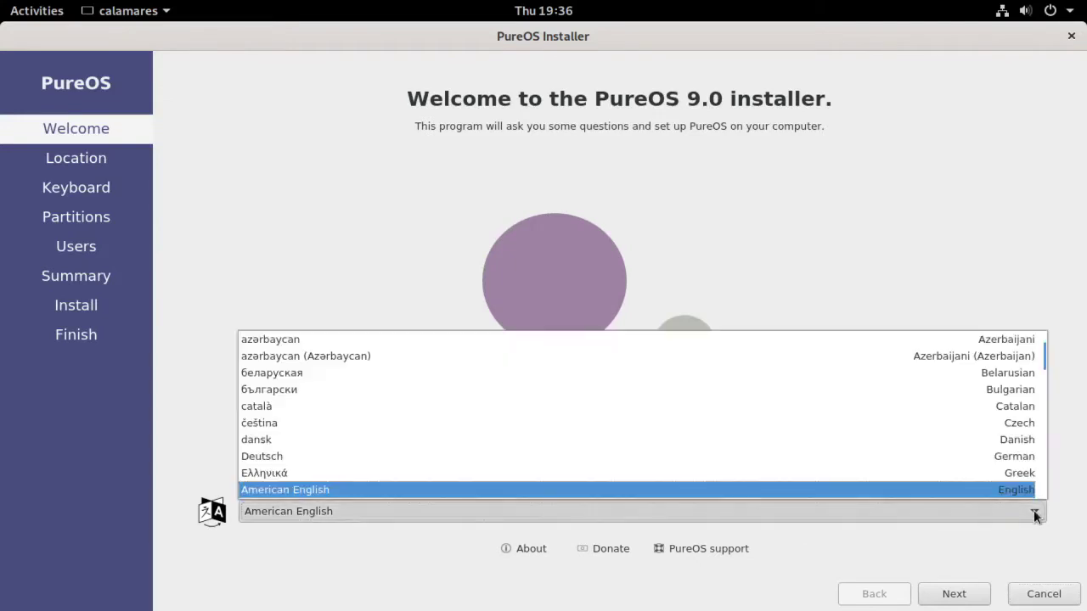
pyautogui.click(1034, 510)
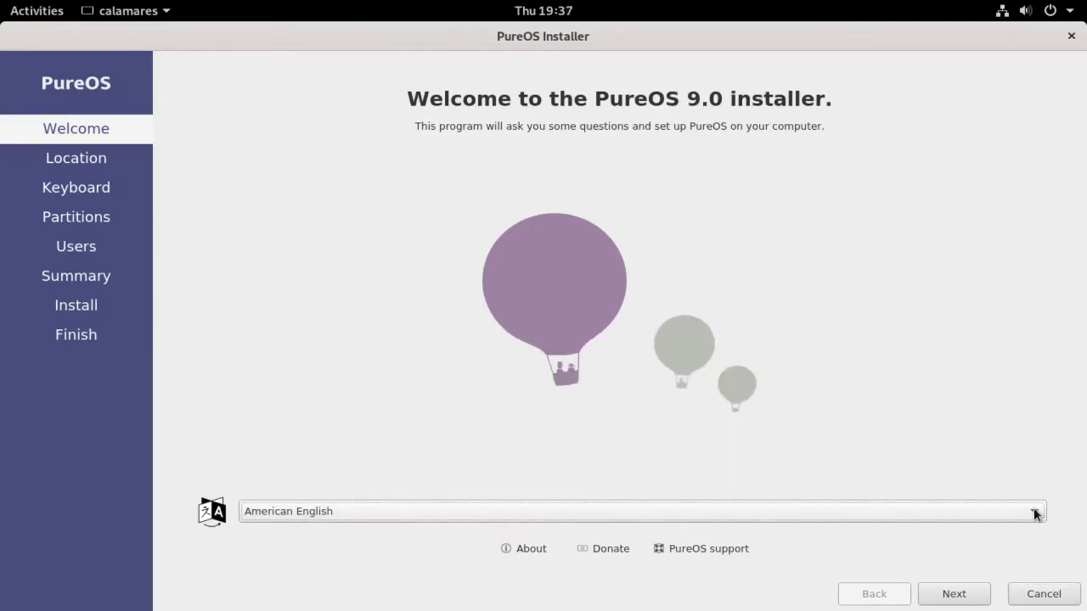
pyautogui.click(951, 598)
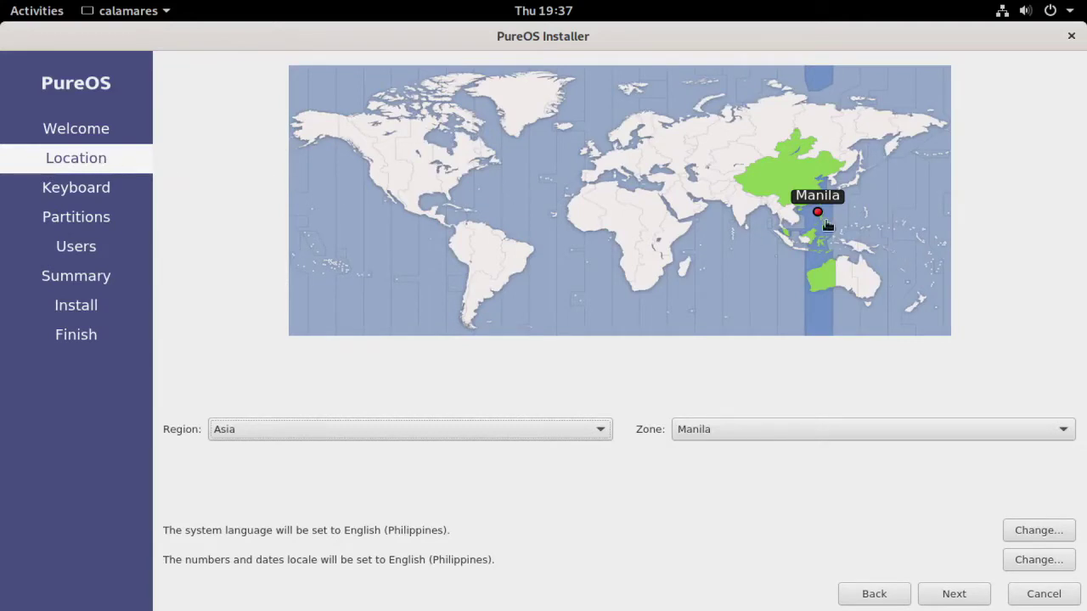
# - Accept the Asia region with the Manila zone, and choose the English (US) keyboard layout with the Default variant
pyautogui.click(601, 430)
pyautogui.click(601, 431)
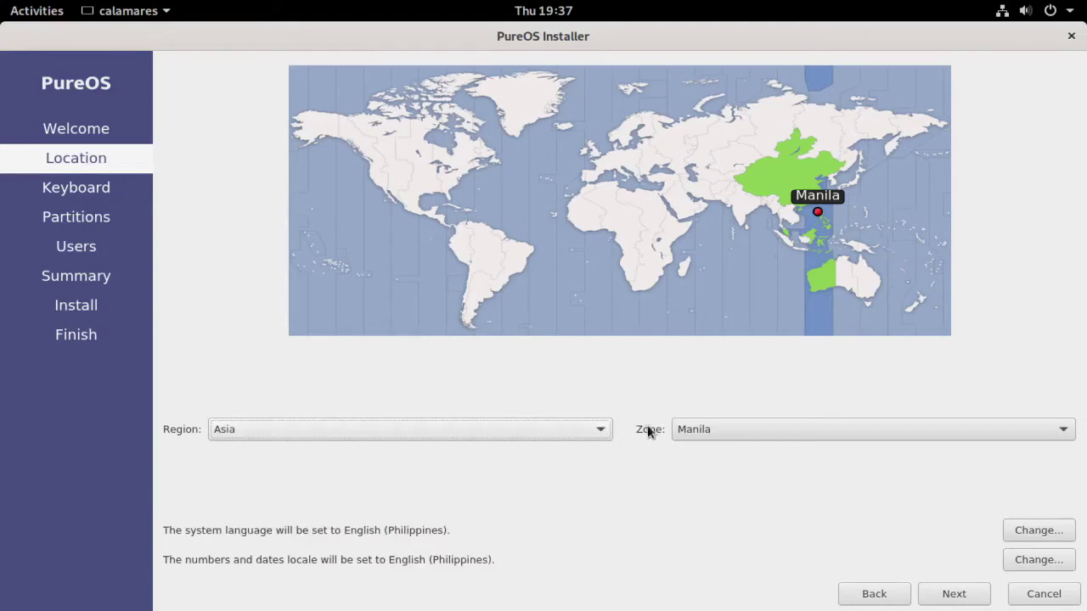
pyautogui.click(1058, 440)
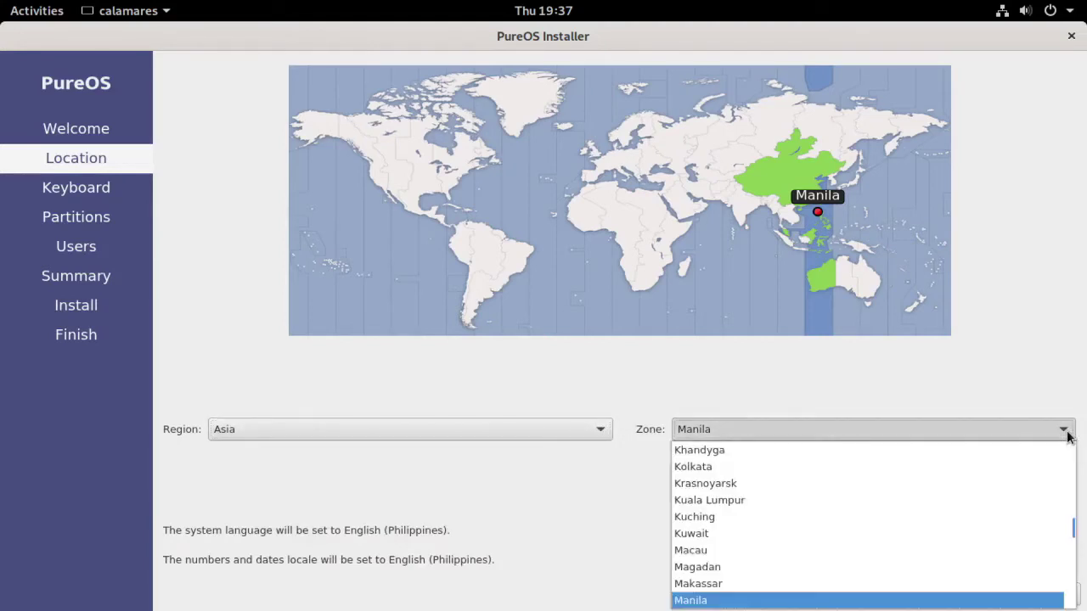
pyautogui.click(1045, 440)
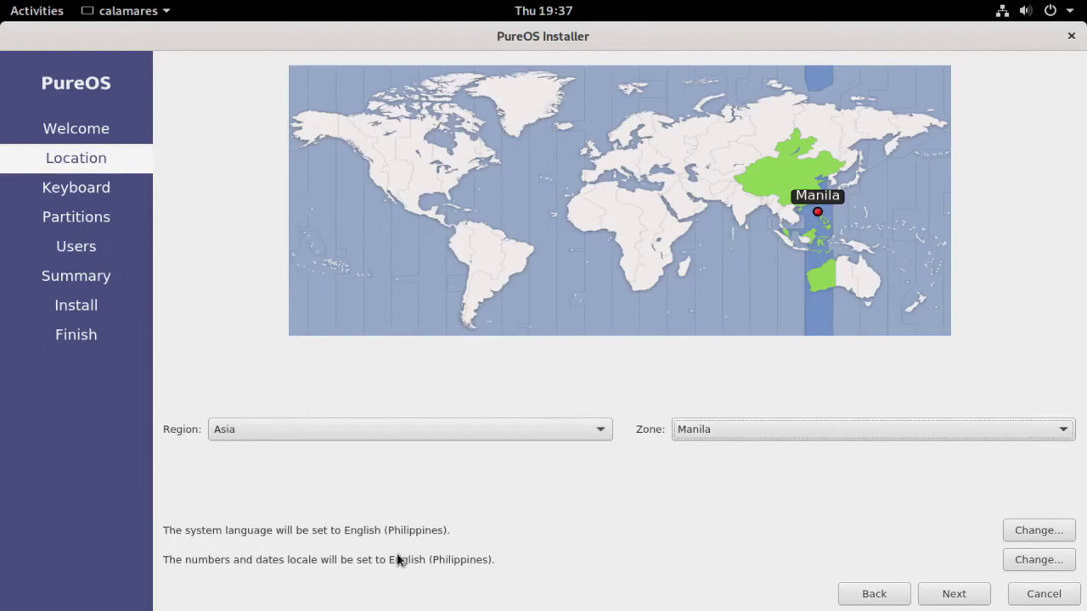
pyautogui.click(956, 595)
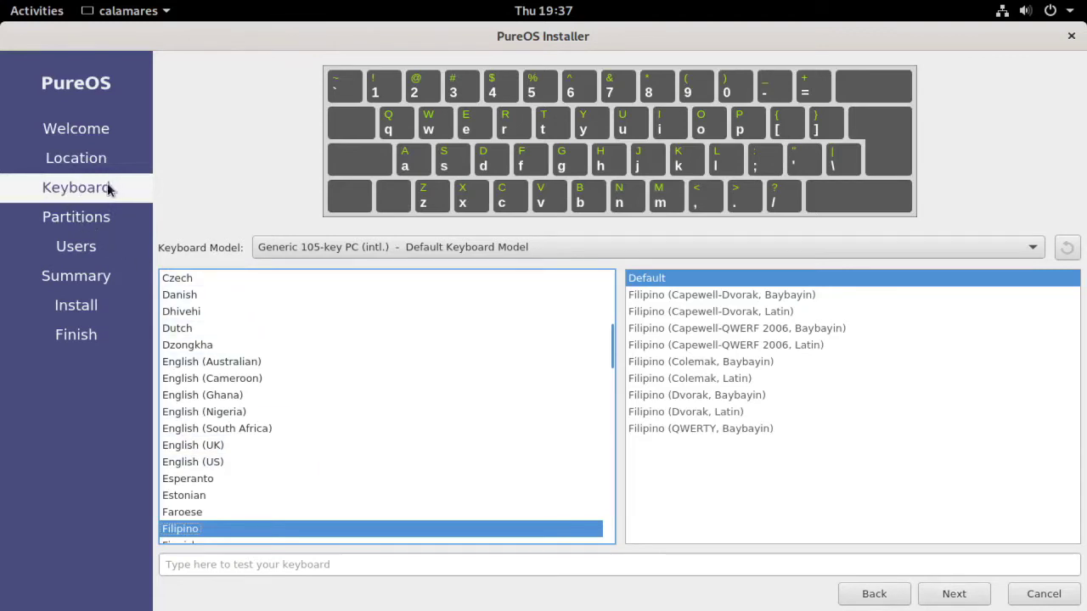
pyautogui.click(182, 468)
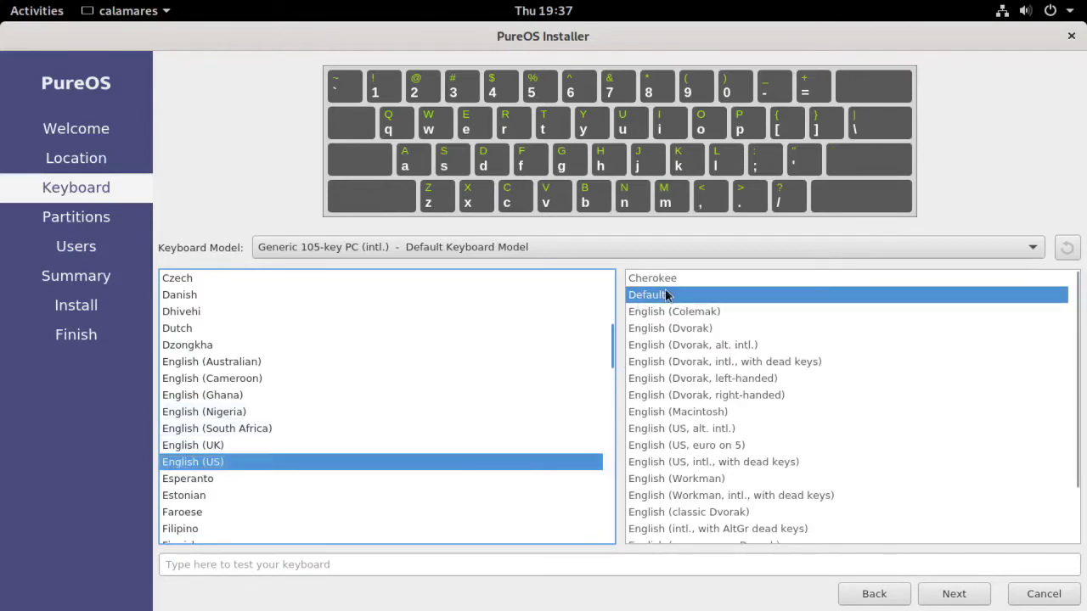
pyautogui.click(950, 598)
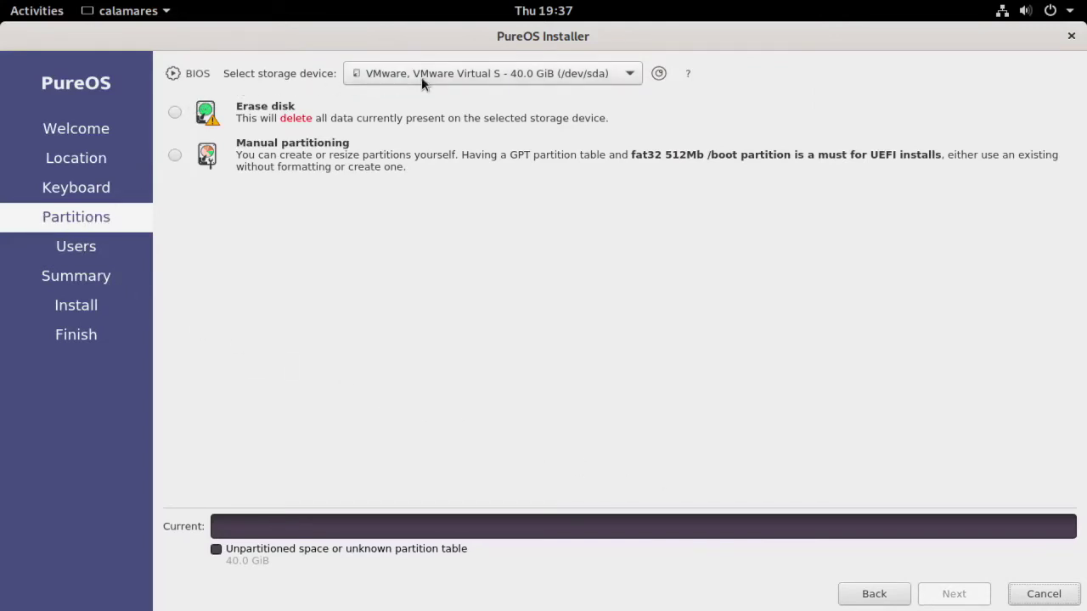
# - Choose manual partitioning for the 40.0 GiB VMware disk (/dev/sda) and continue to the partition editor
pyautogui.click(576, 75)
pyautogui.click(577, 76)
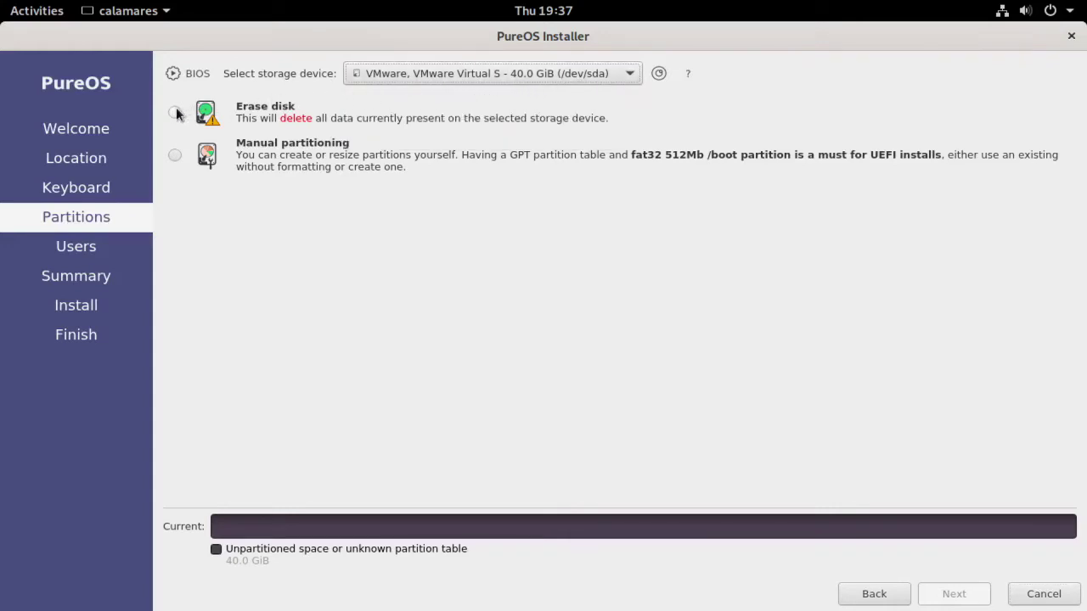
pyautogui.click(174, 158)
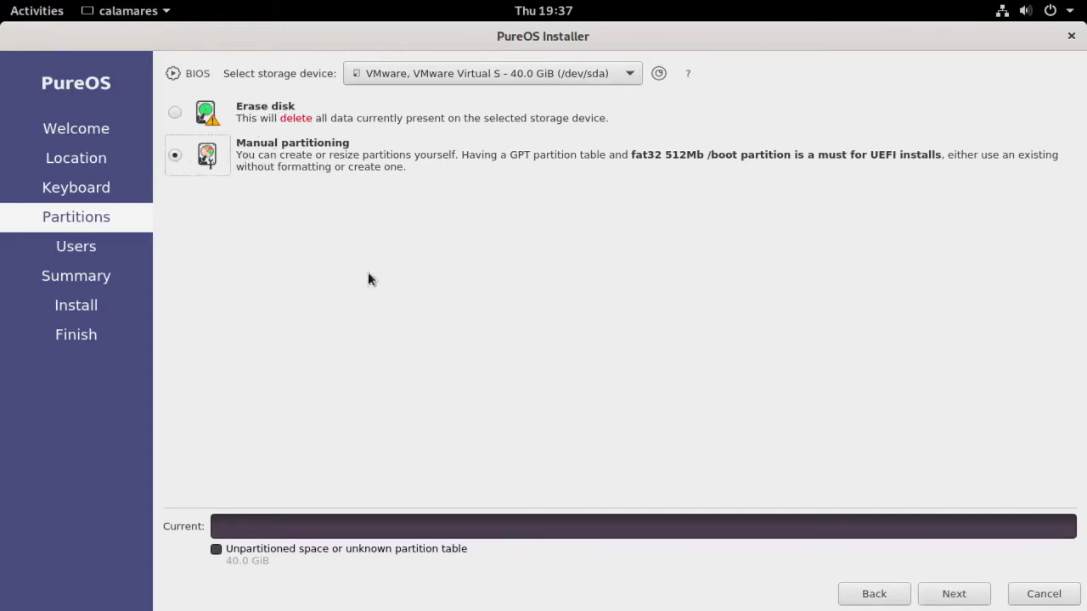
pyautogui.click(954, 594)
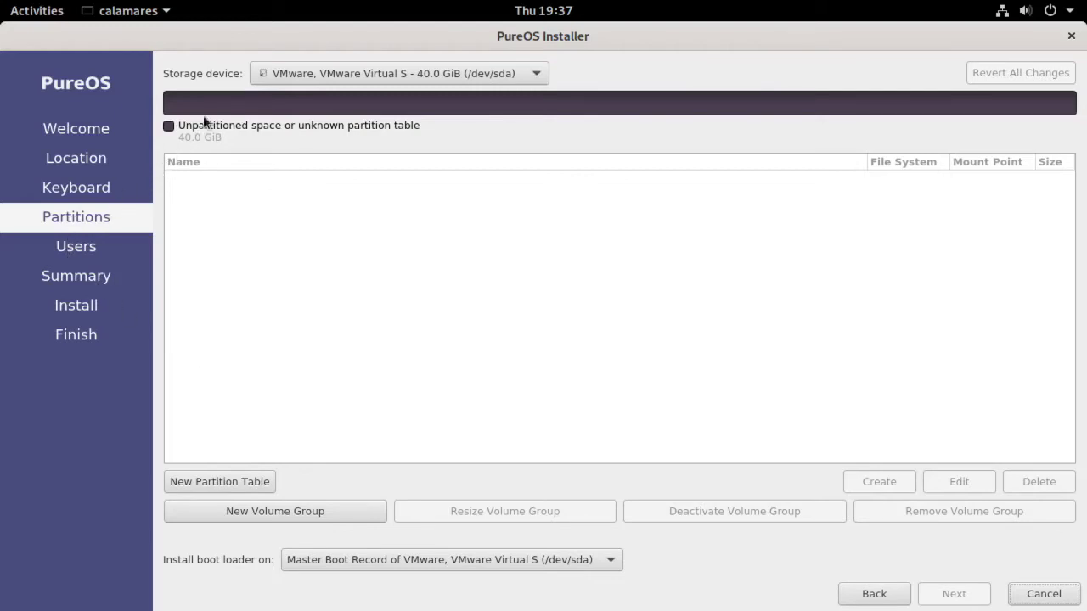
# - Create a new GUID Partition Table (GPT) on the VMware disk /dev/sda
pyautogui.click(498, 71)
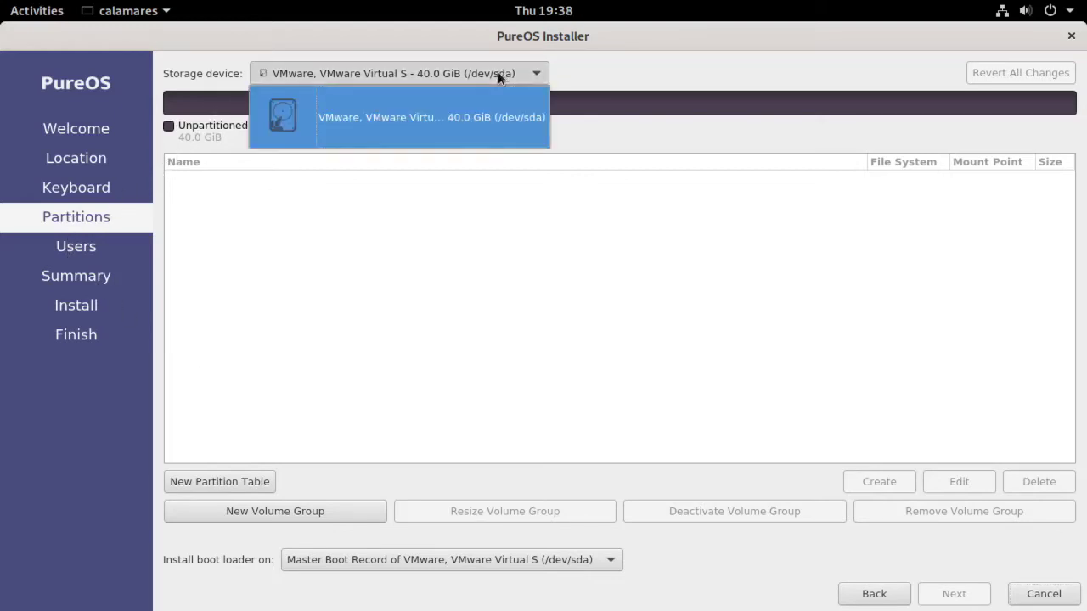
pyautogui.click(484, 71)
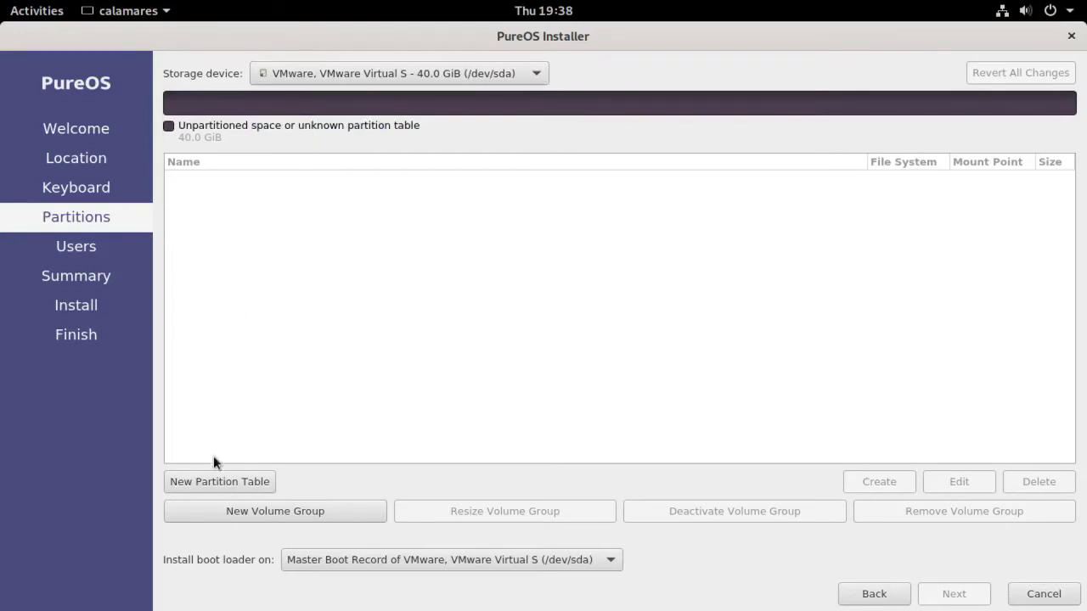
pyautogui.click(203, 481)
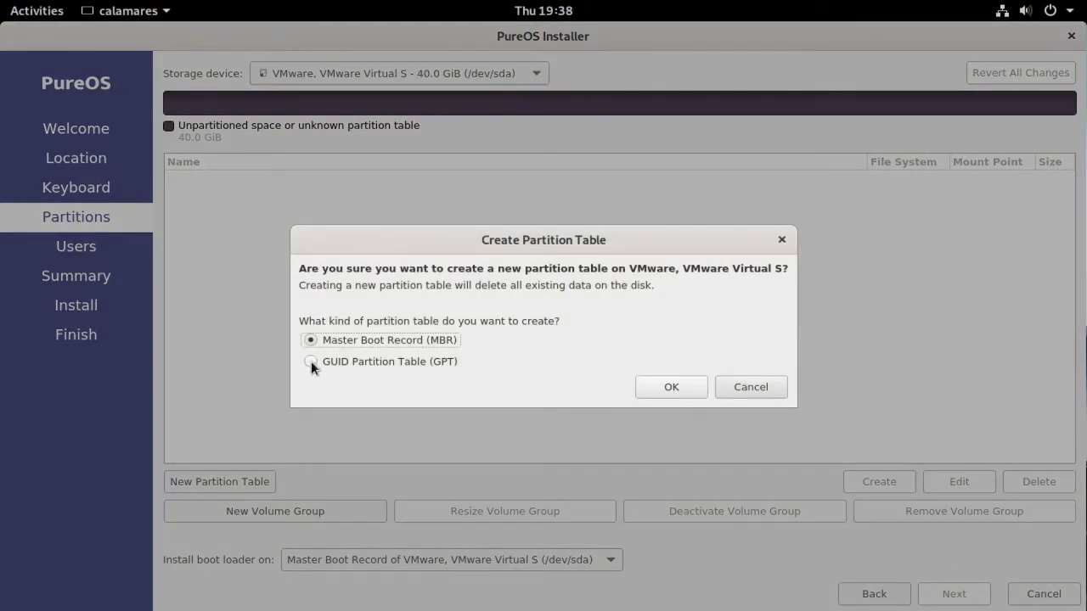
pyautogui.click(311, 360)
pyautogui.click(672, 387)
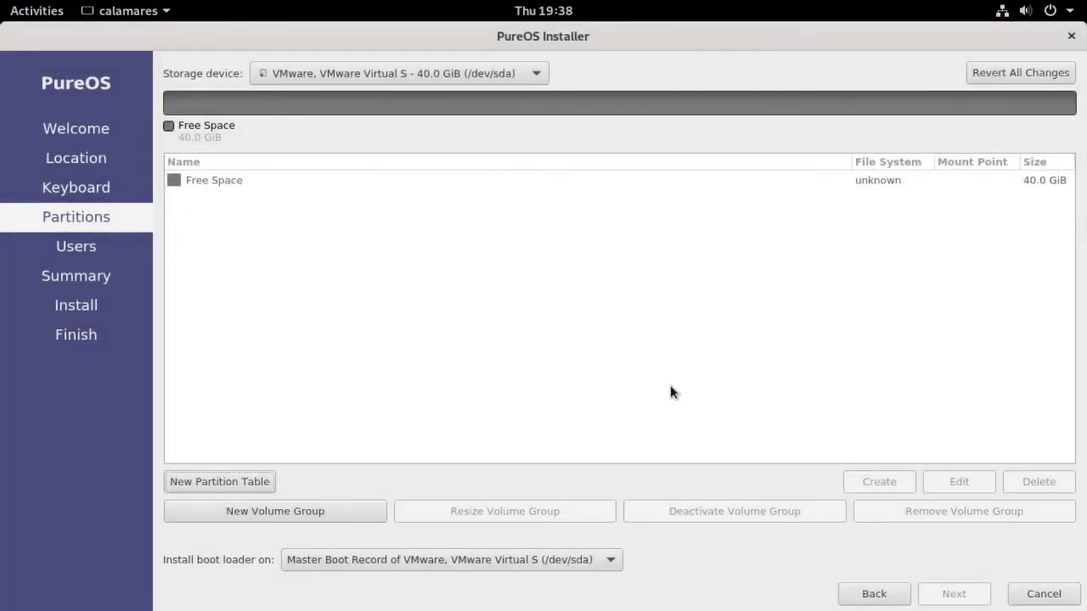
# - Create an 8 MiB unformatted partition in the free space with the bios-grub flag enabled
pyautogui.click(216, 188)
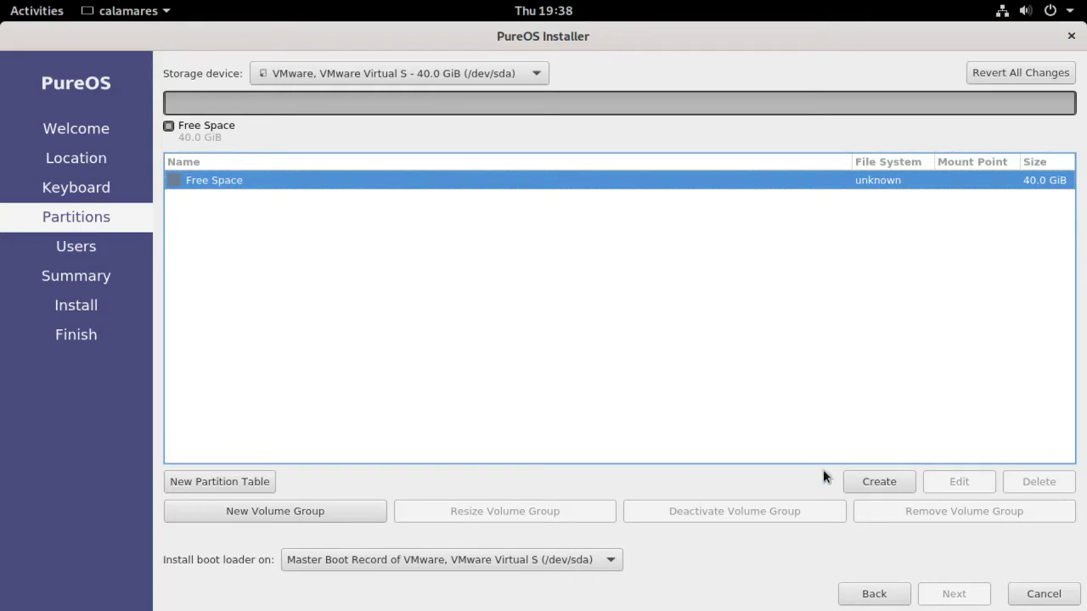
pyautogui.click(878, 481)
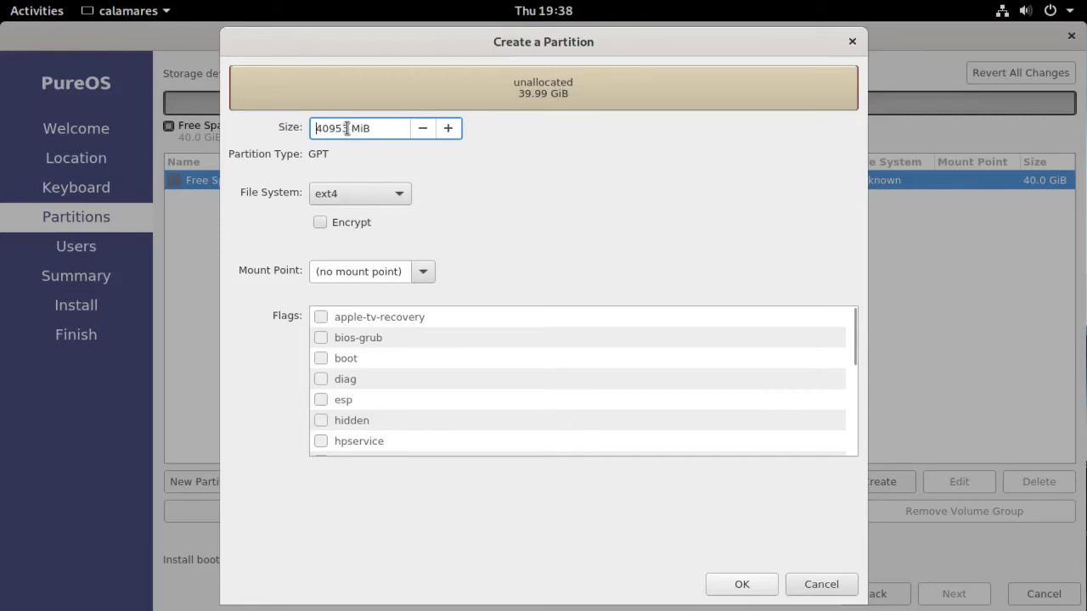
pyautogui.moveTo(348, 128); pyautogui.dragTo(310, 129)
pyautogui.write('8')
pyautogui.click(401, 196)
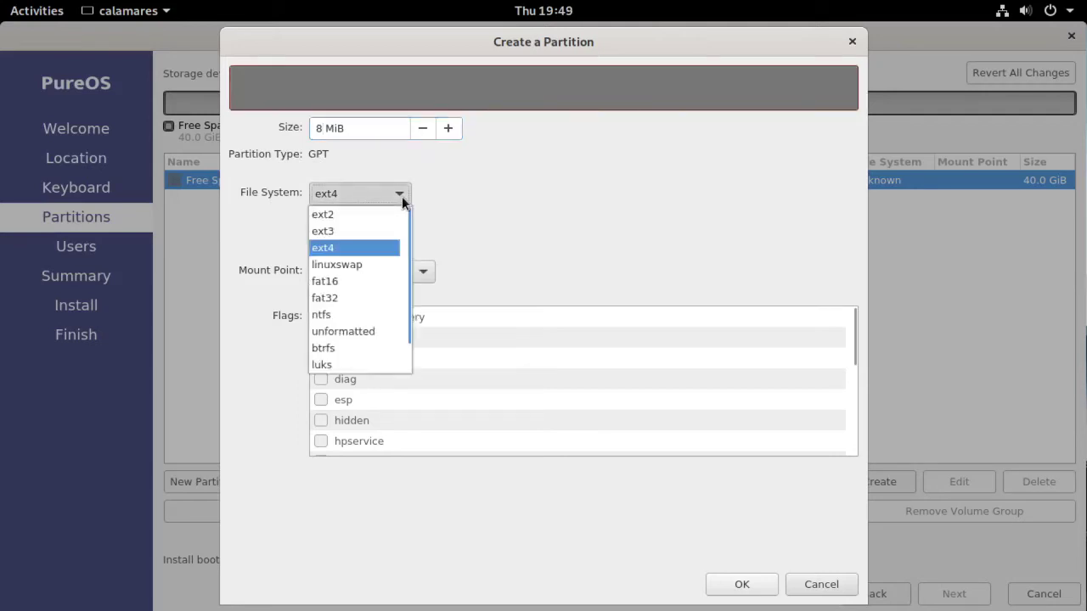
pyautogui.click(370, 332)
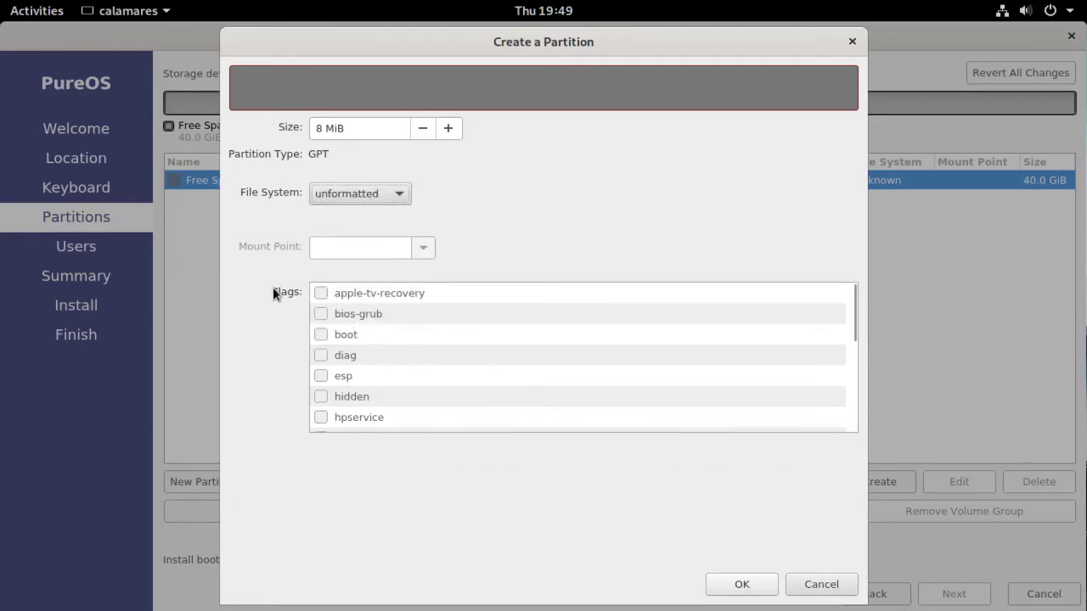
pyautogui.click(320, 314)
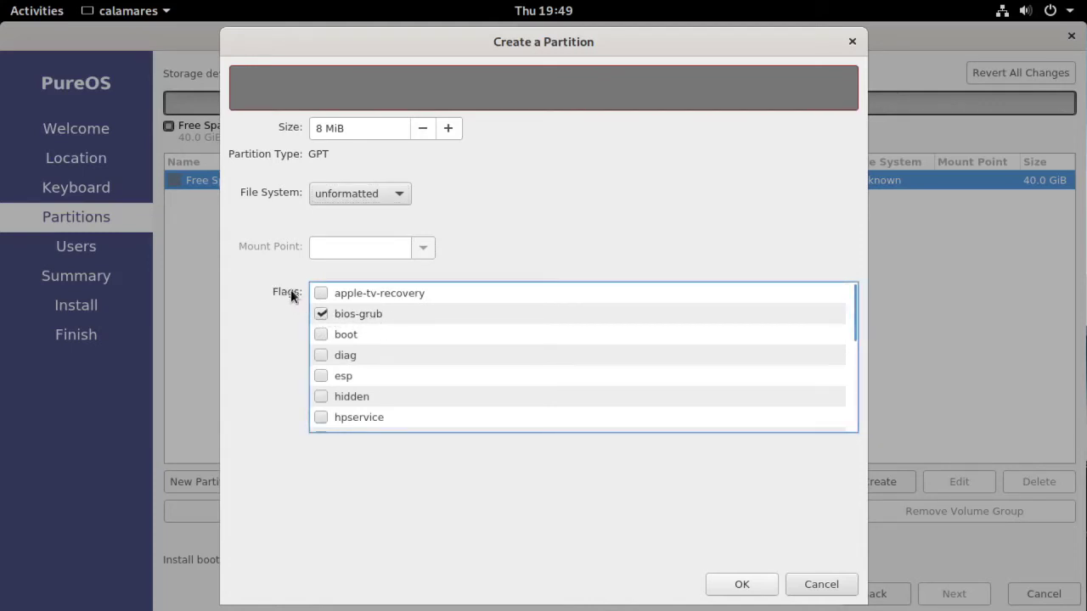
pyautogui.click(742, 584)
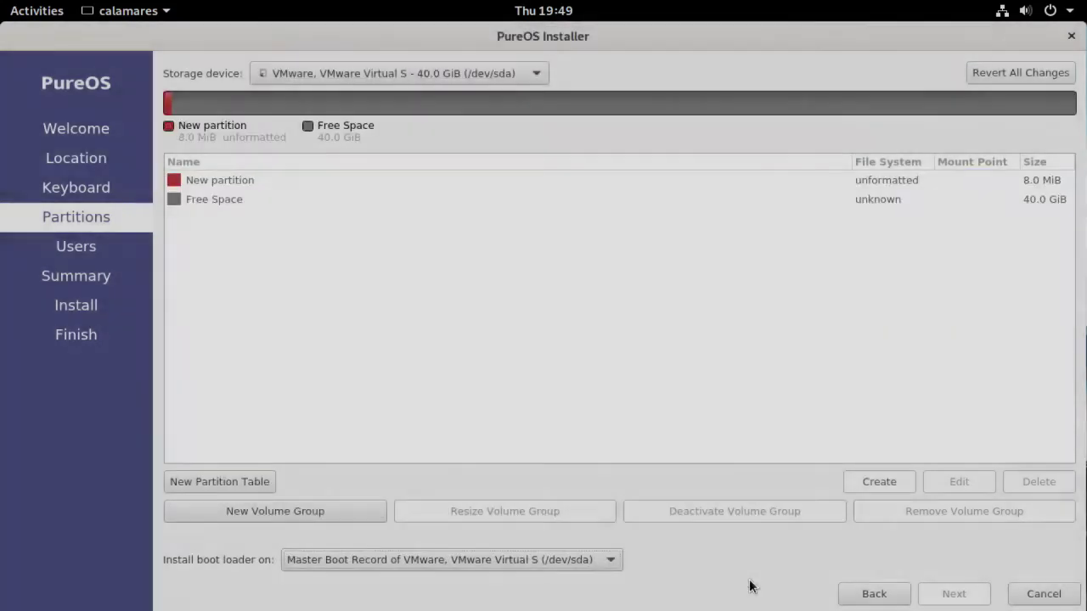
# - Create a 4096 MiB linuxswap partition in the remaining free space
pyautogui.click(225, 203)
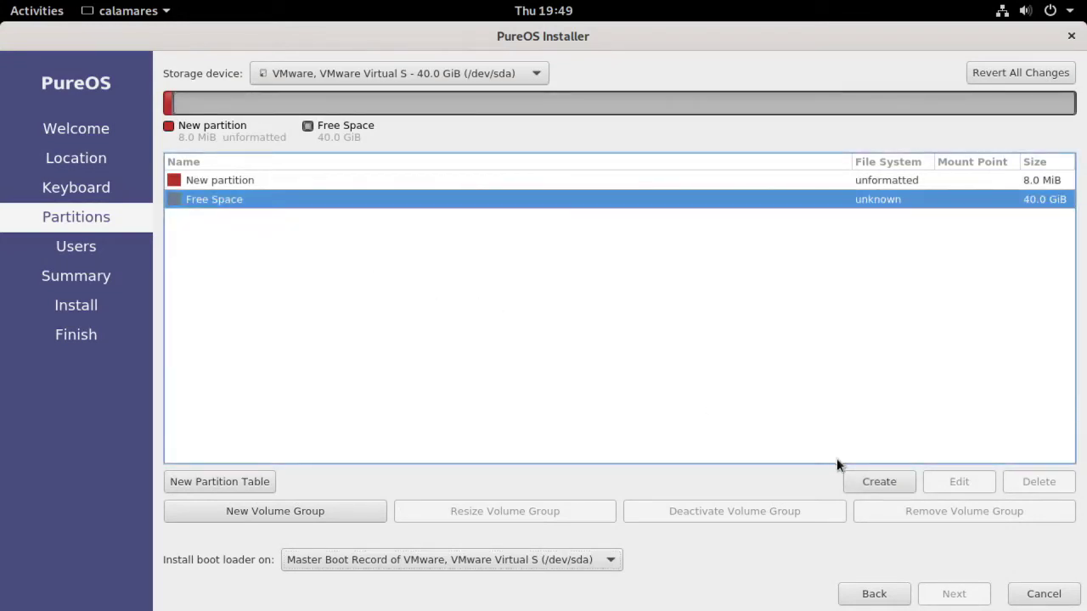
pyautogui.click(892, 482)
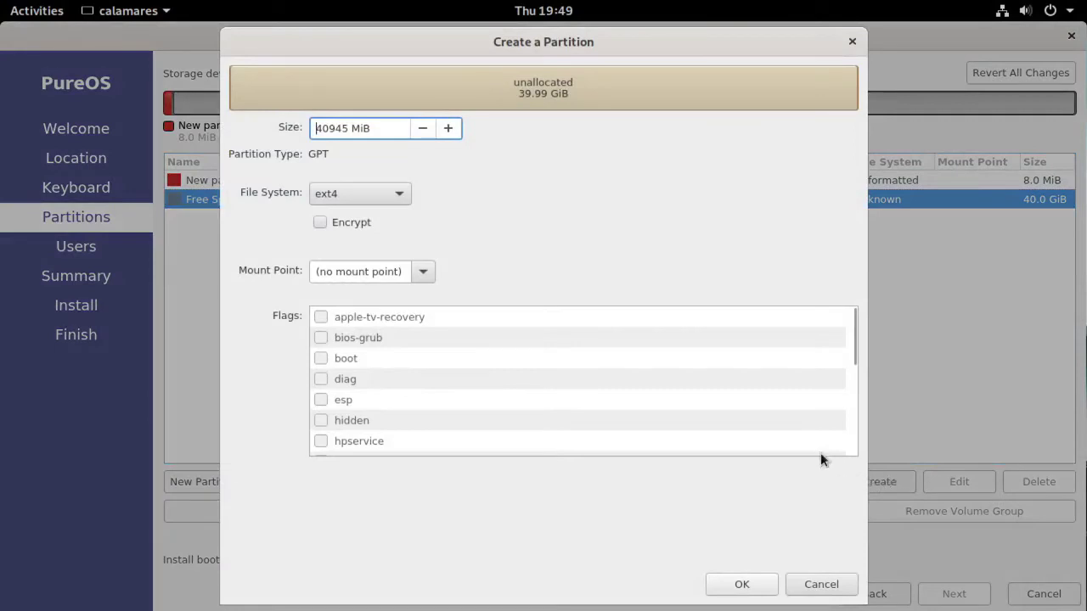
pyautogui.tripleClick(351, 128)
pyautogui.write('4096')
pyautogui.click(404, 194)
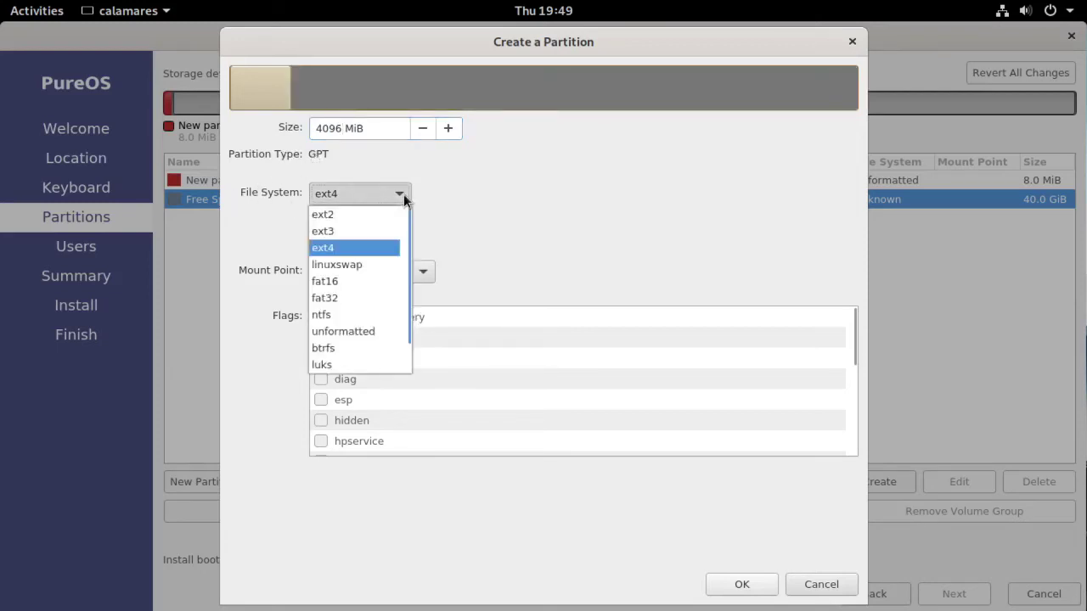
pyautogui.click(356, 267)
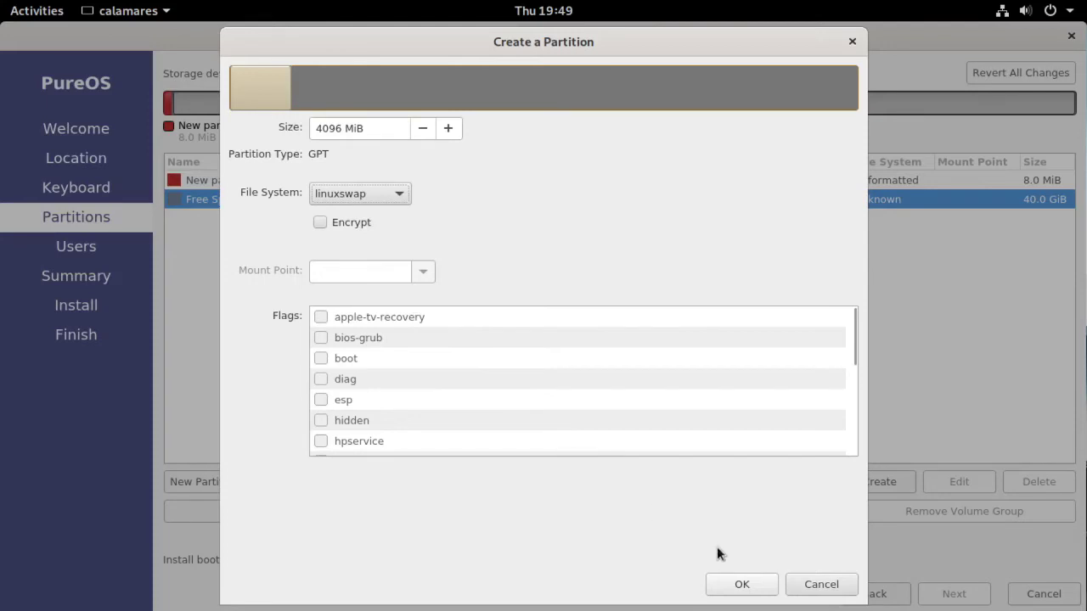
pyautogui.click(750, 586)
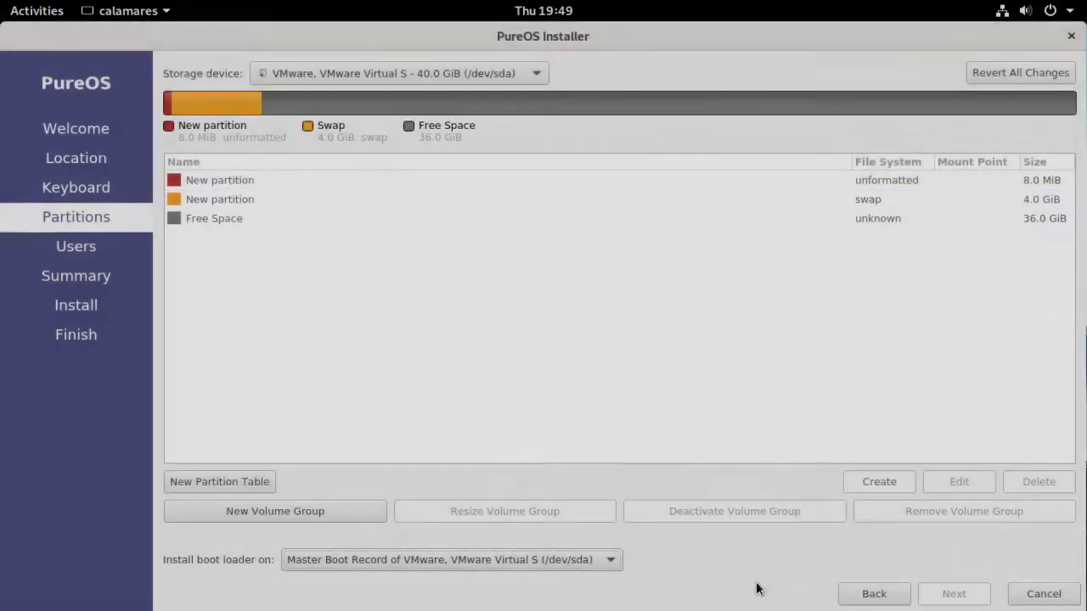
# - Create a 15849 MiB ext4 partition in the free space with the mount point /
pyautogui.click(225, 219)
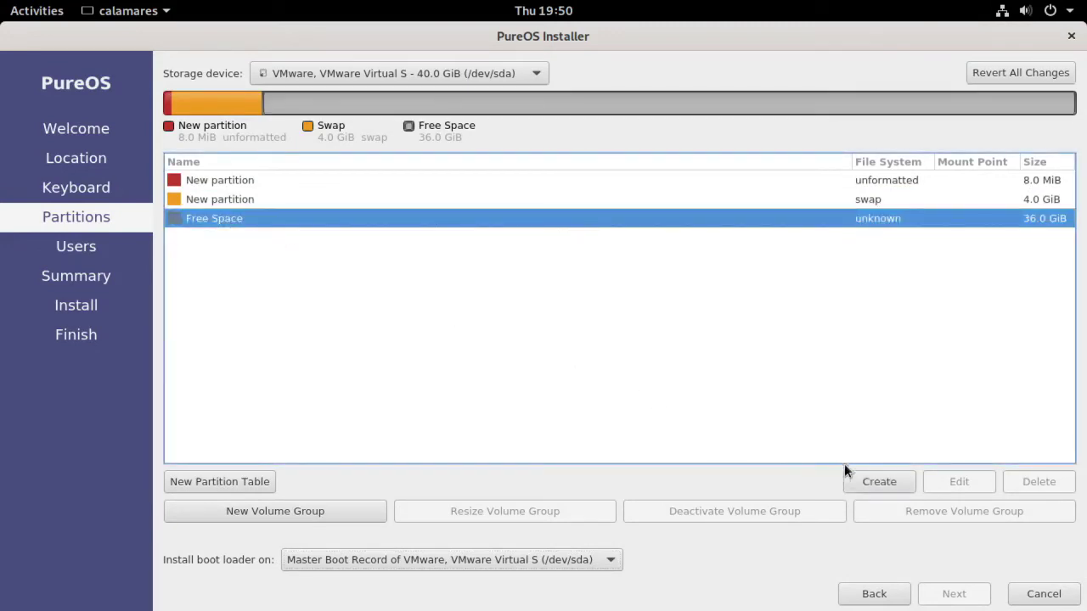
pyautogui.click(885, 479)
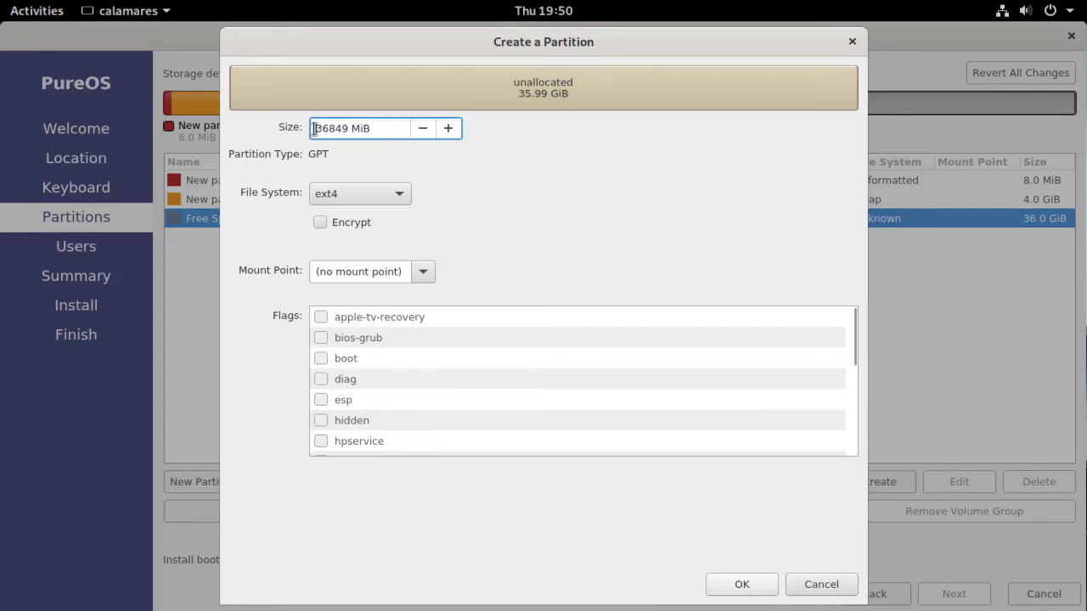
pyautogui.moveTo(315, 128); pyautogui.dragTo(328, 128)
pyautogui.write('15')
pyautogui.click(381, 128)
pyautogui.click(405, 194)
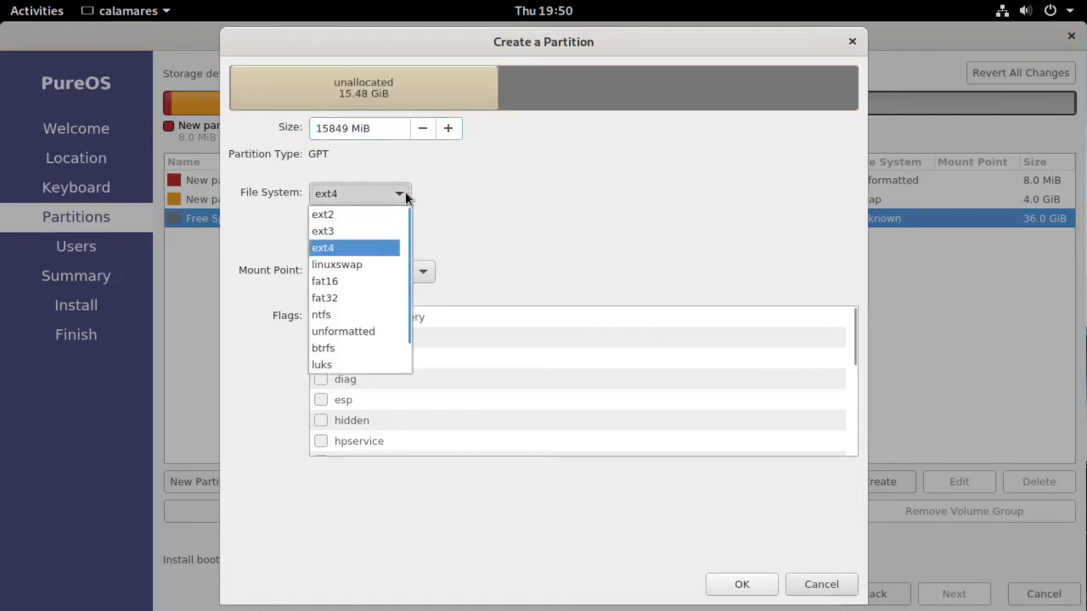
pyautogui.click(333, 247)
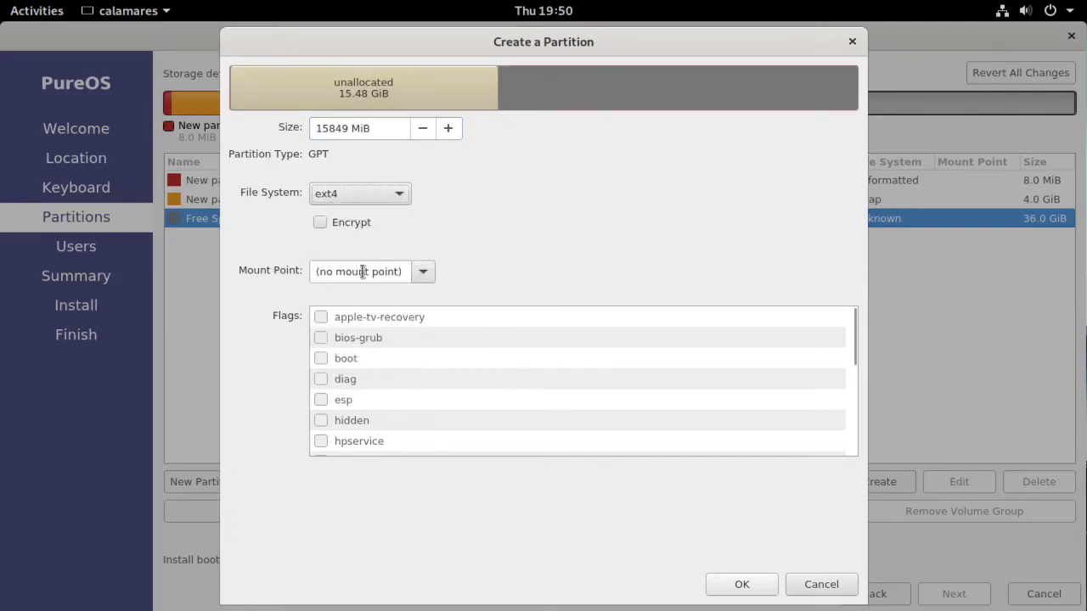
pyautogui.click(421, 272)
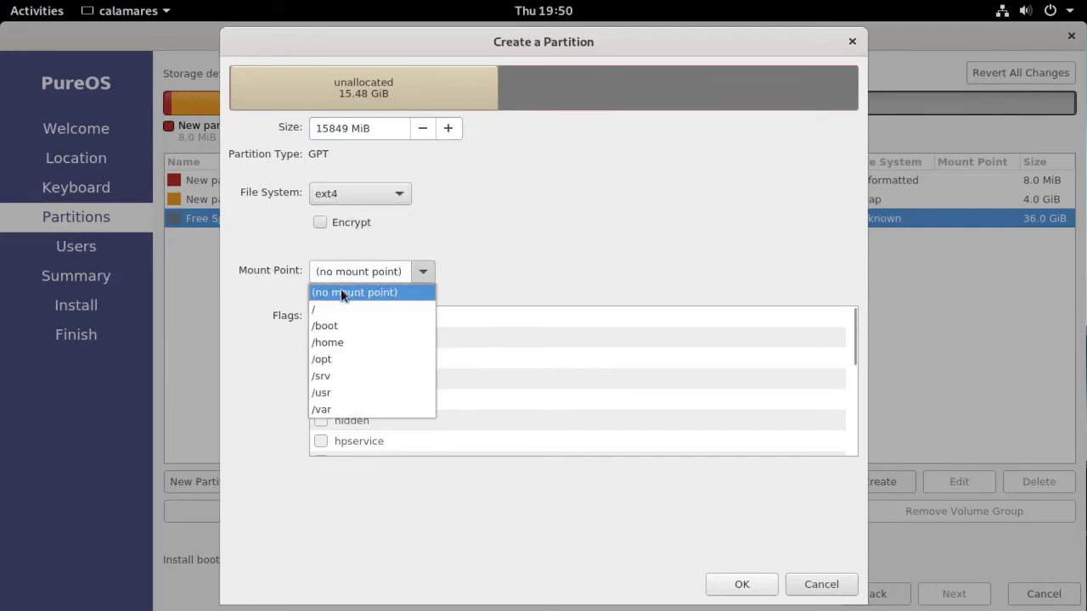
pyautogui.click(314, 311)
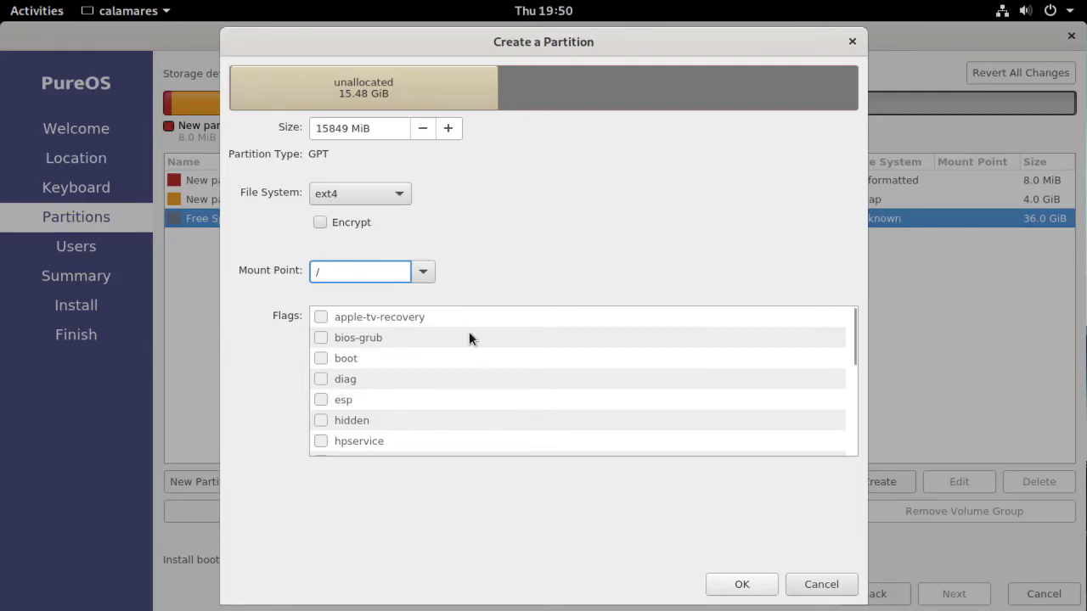
pyautogui.click(771, 585)
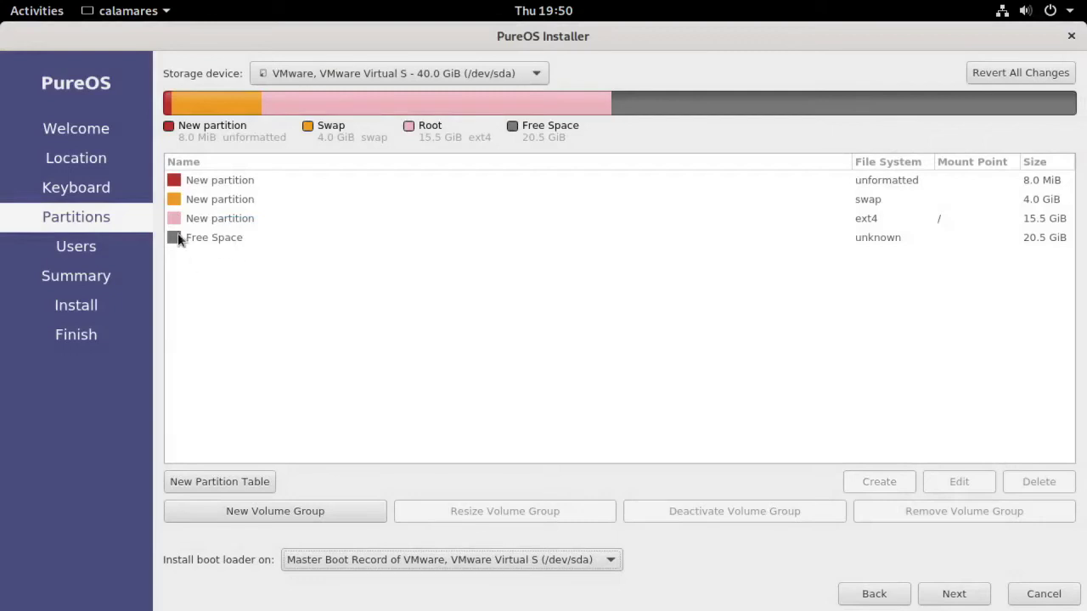
# - Create an ext4 partition from all the remaining free space with the mount point /home
pyautogui.click(212, 238)
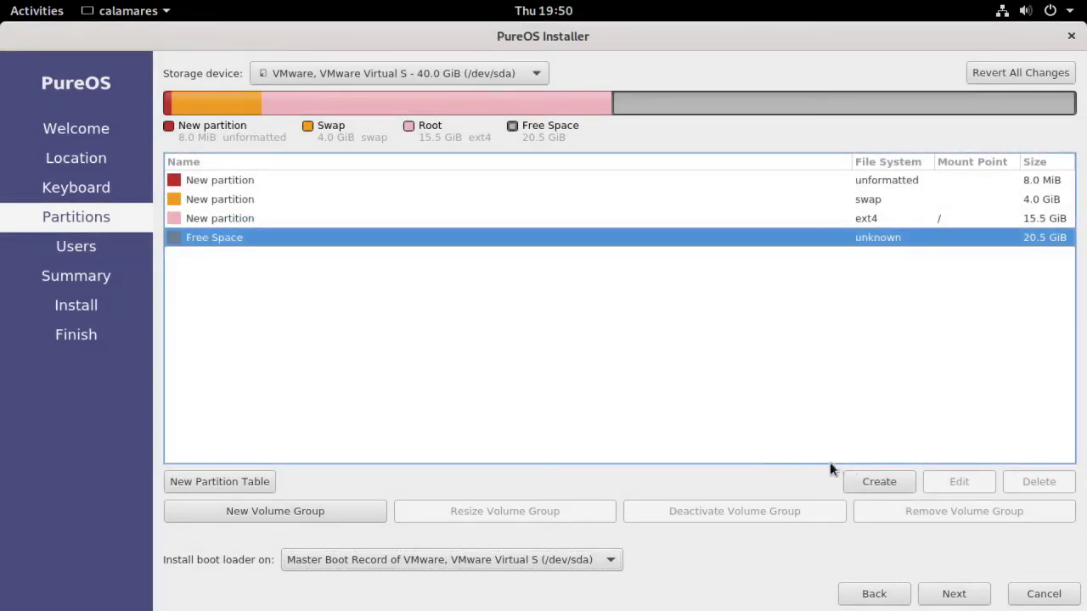
pyautogui.click(879, 482)
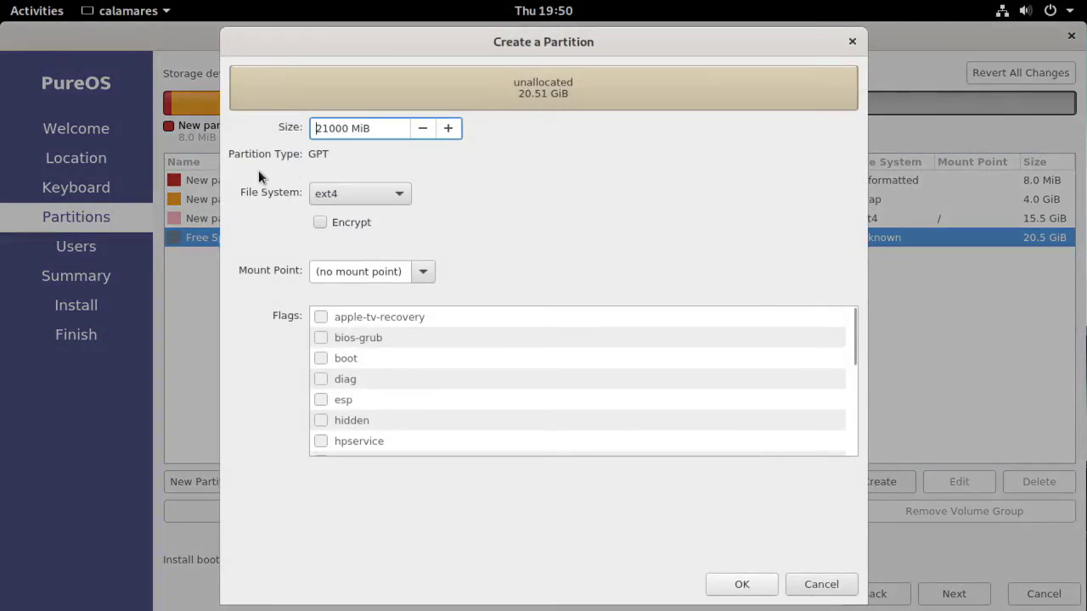
pyautogui.click(398, 193)
pyautogui.click(397, 191)
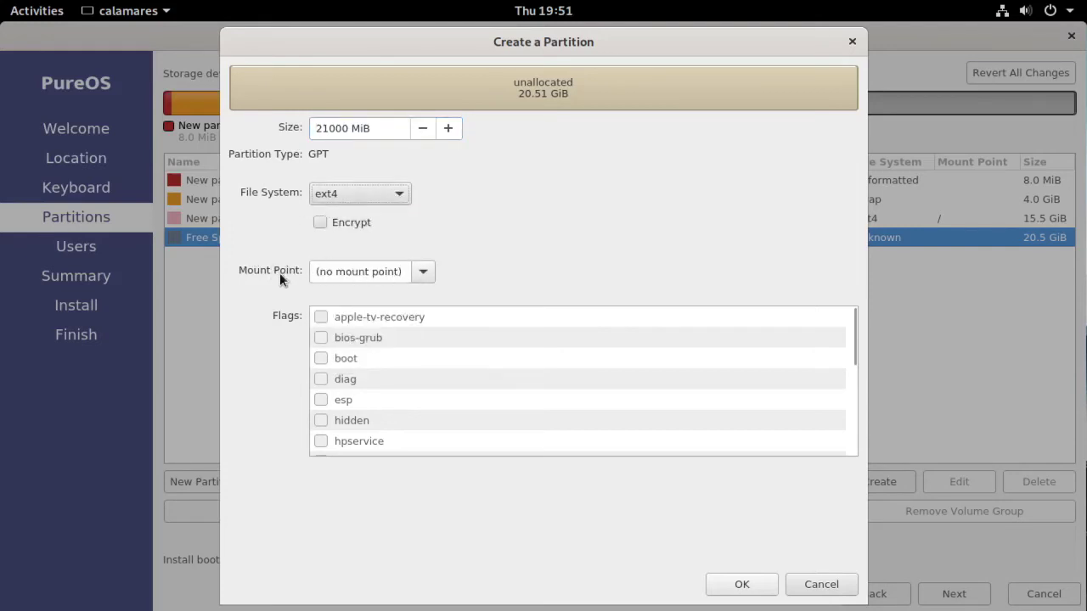
pyautogui.click(419, 274)
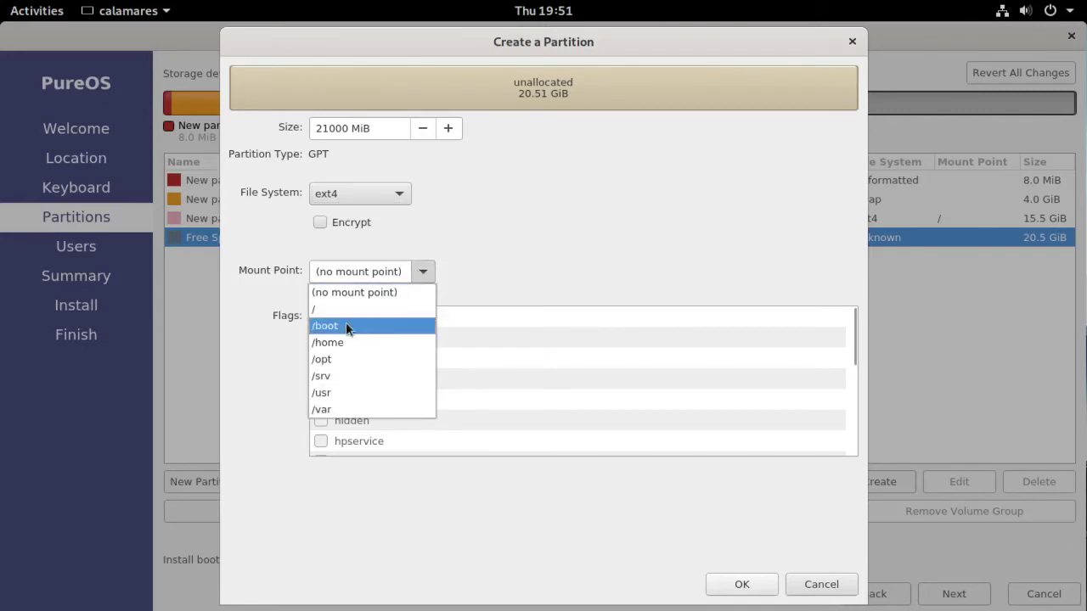
pyautogui.click(331, 341)
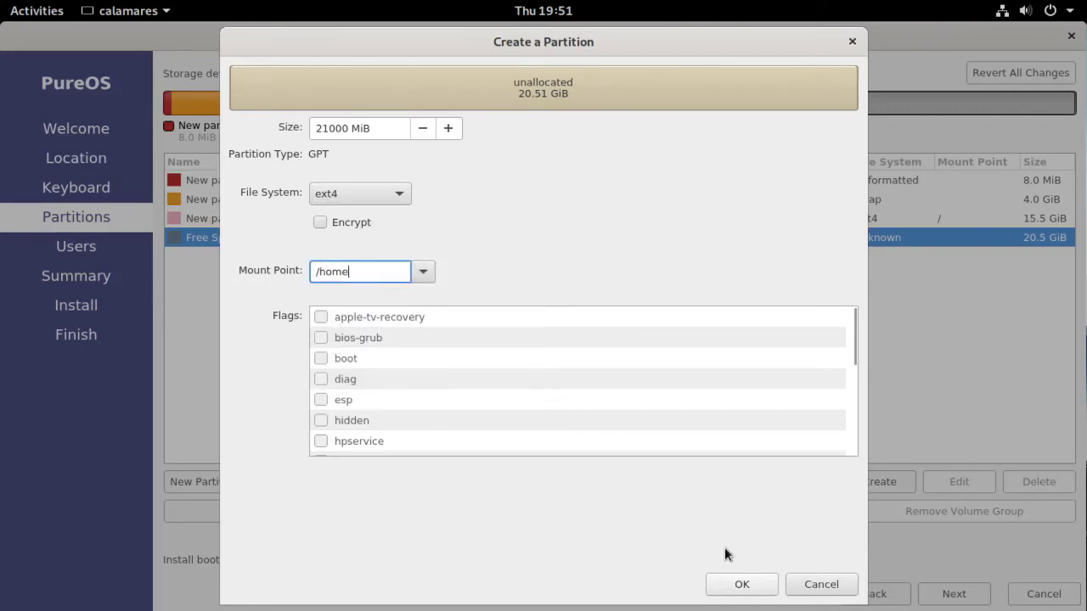
pyautogui.click(744, 585)
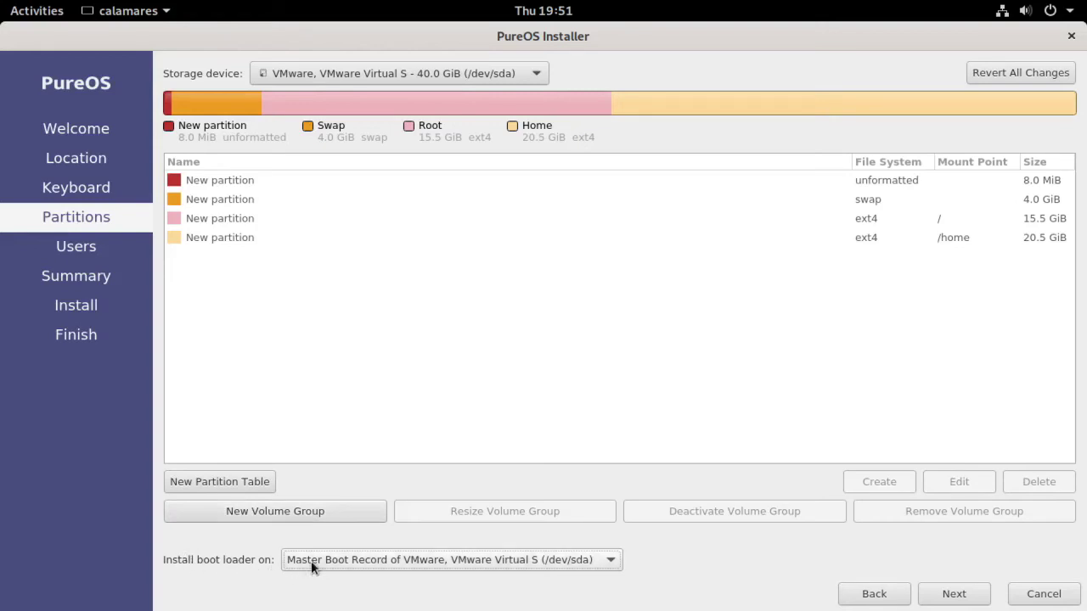
# - Keep the boot loader on the Master Boot Record of /dev/sda and continue to the Users page, acknowledging the GPT on BIOS notice
pyautogui.click(612, 560)
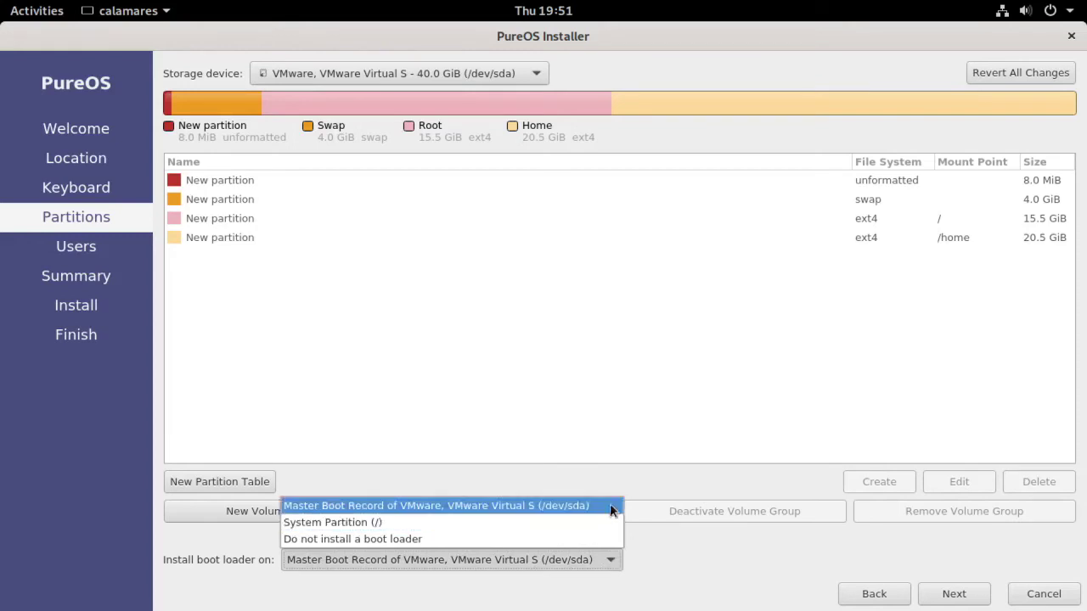
pyautogui.click(428, 506)
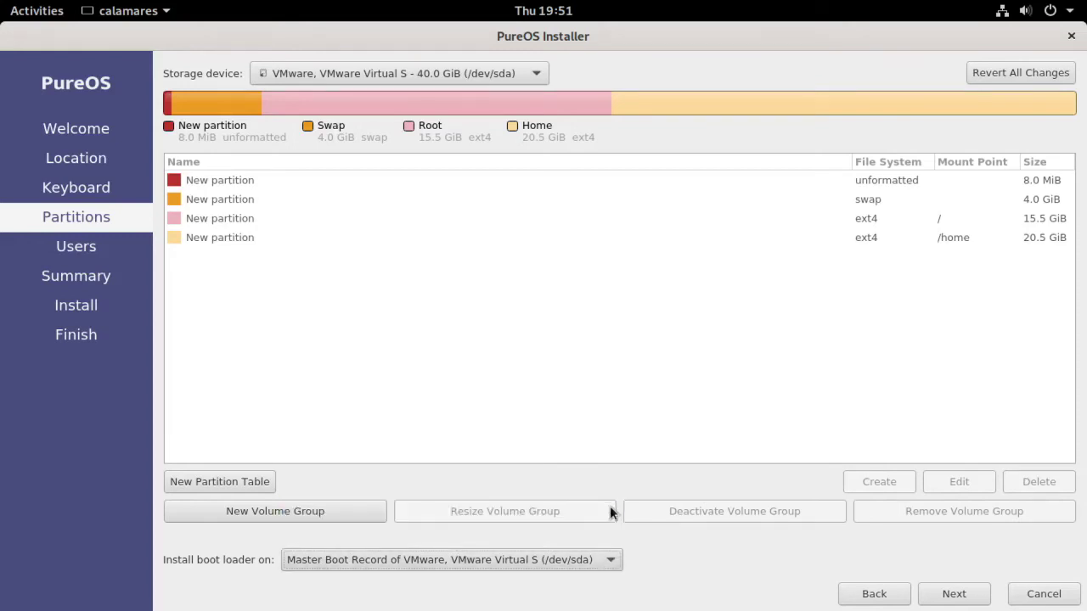
pyautogui.click(956, 597)
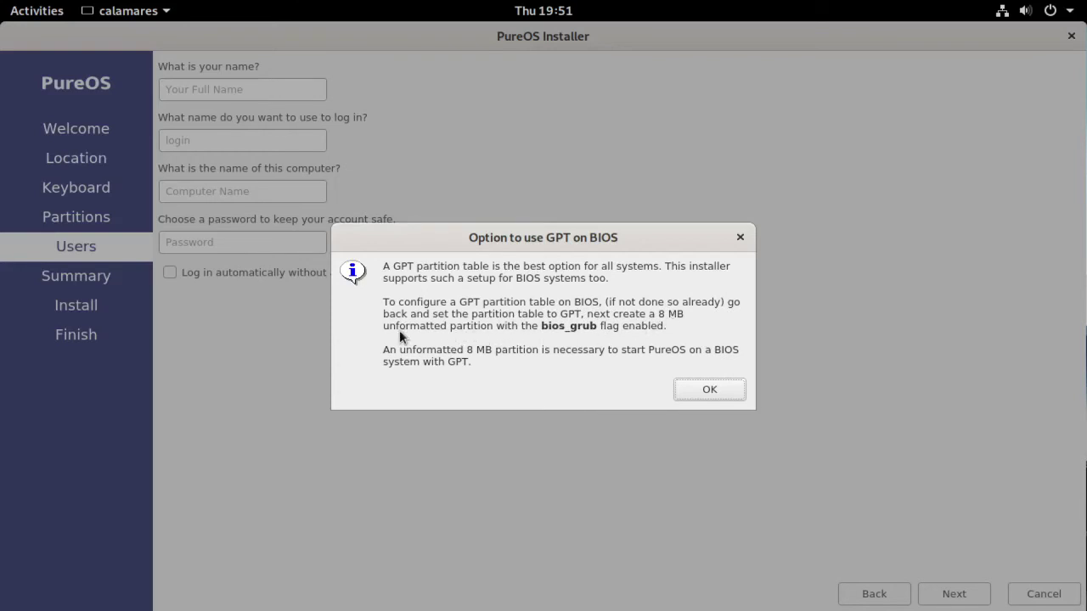
pyautogui.click(727, 394)
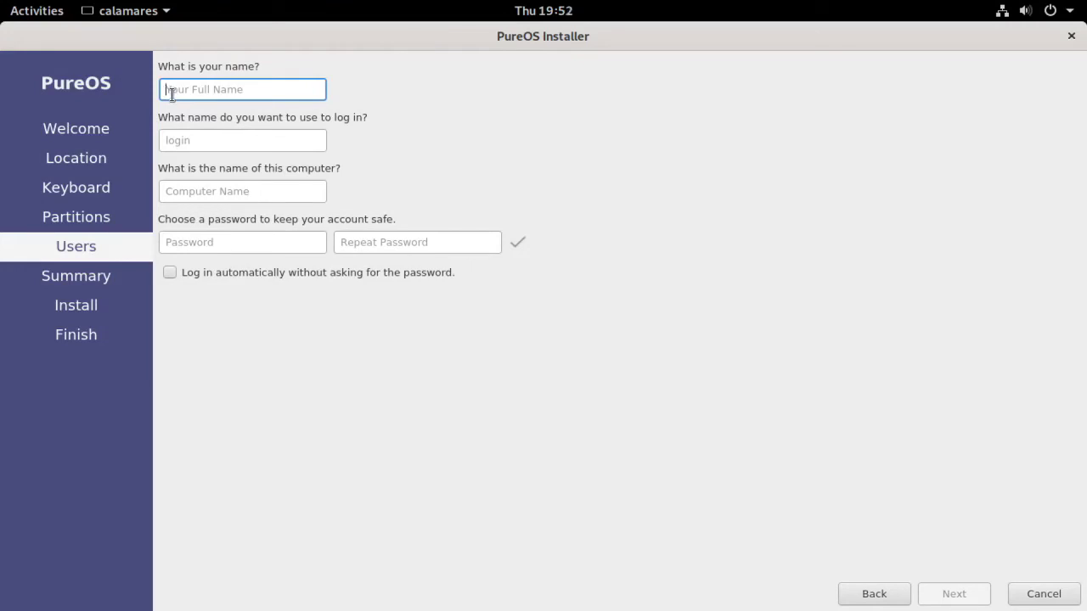
# - Enter the user's name and replace the platform suffix of the computer name with "pc"
pyautogui.write('way')
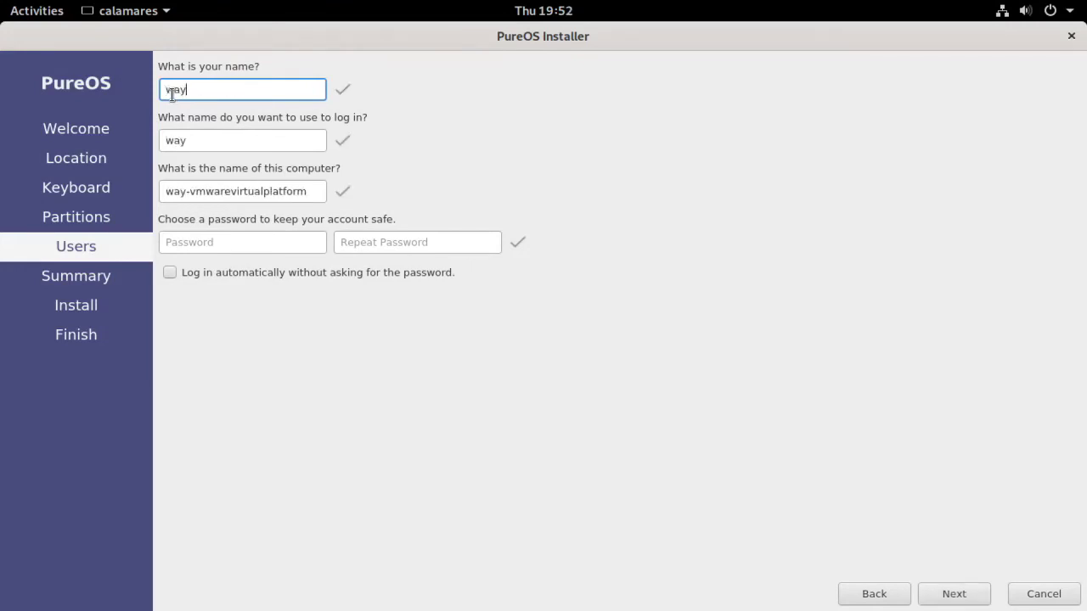
pyautogui.write('kurat')
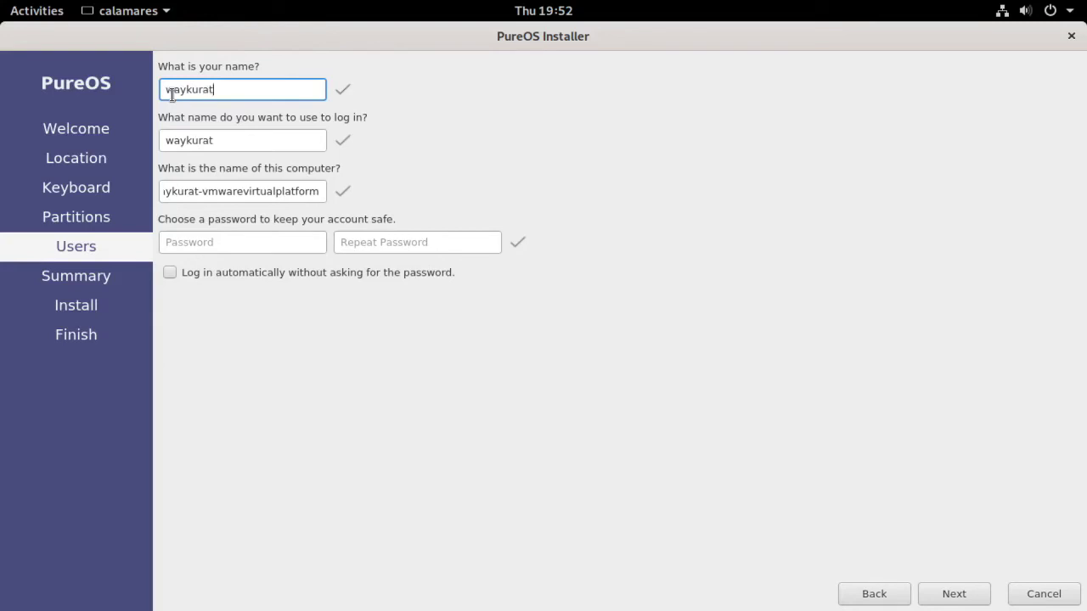
pyautogui.moveTo(202, 192); pyautogui.dragTo(309, 202)
pyautogui.write('pc')
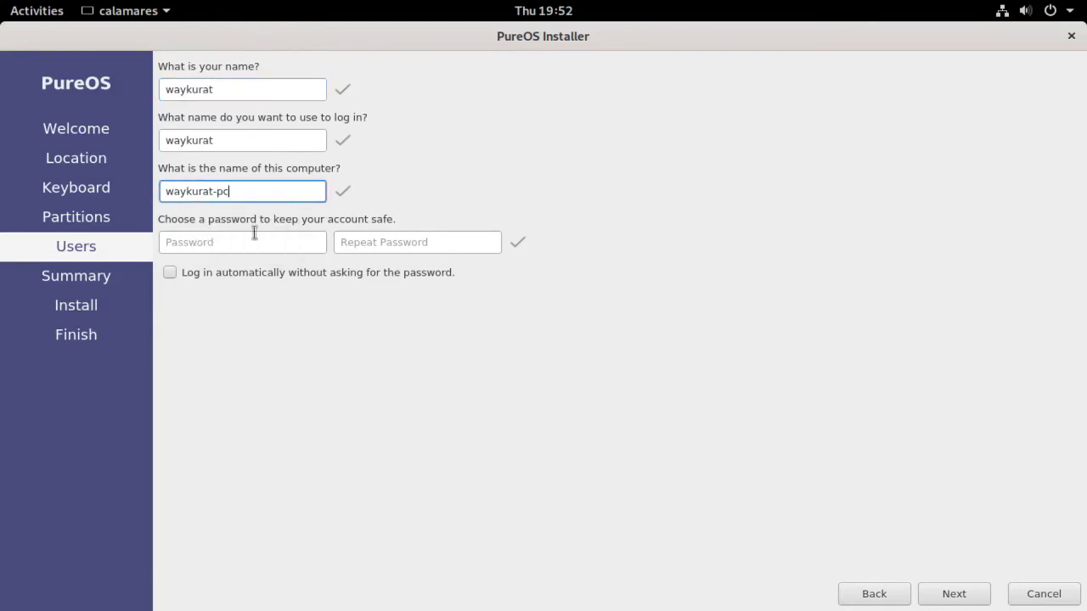
# - Enter the new account's password in the password field and repeat it in the confirmation field
pyautogui.click(171, 242)
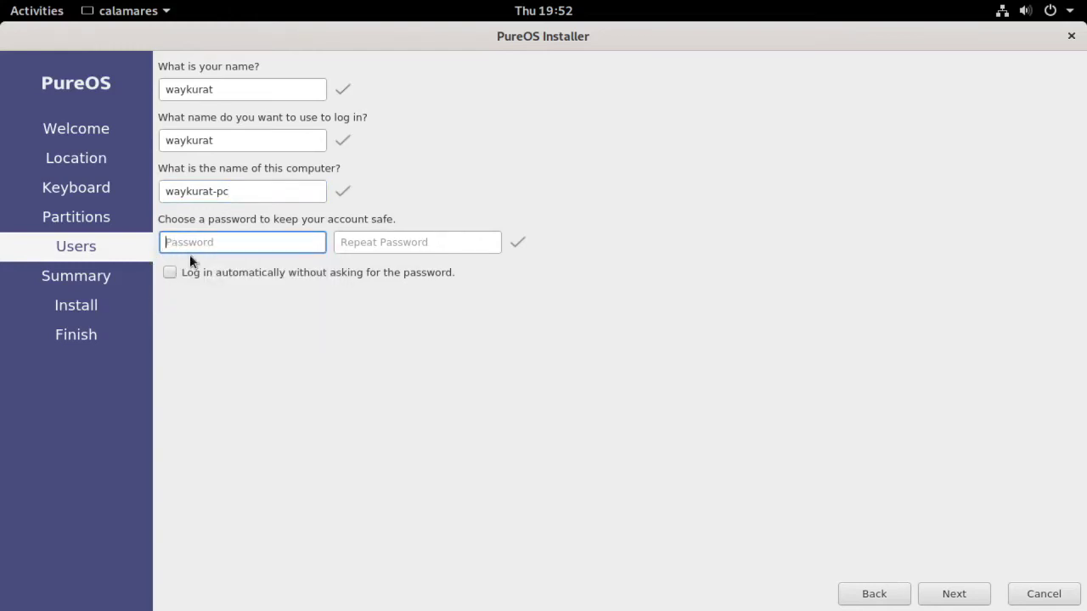
pyautogui.write('aaaaaaa')
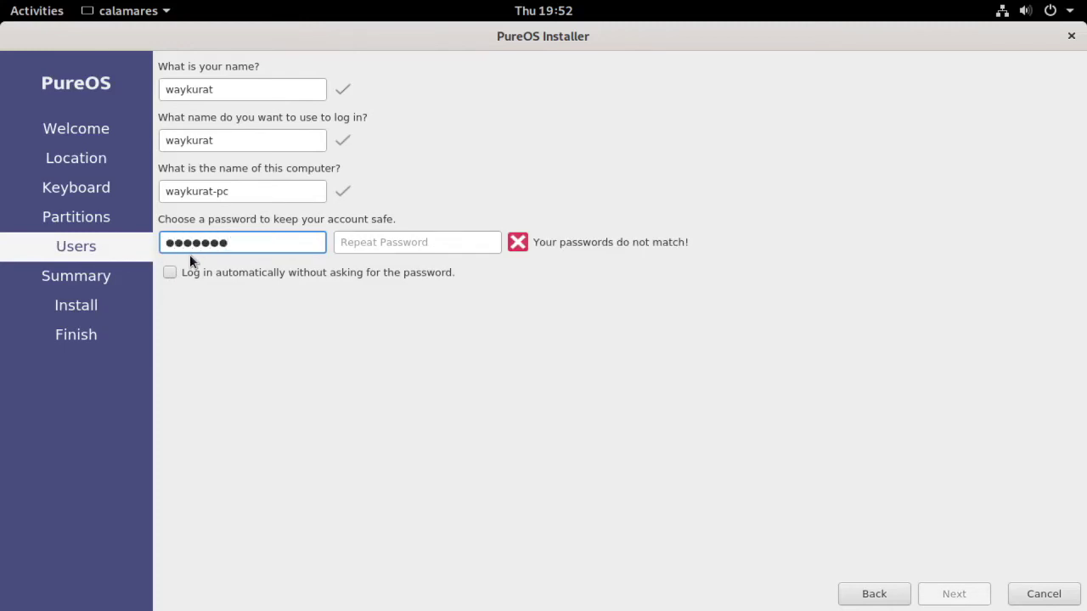
pyautogui.hotkey('ctrl', 'a')
pyautogui.press('BackSpace')
pyautogui.write('aaaaaaaaaaaaaaa')
pyautogui.press('Tab')
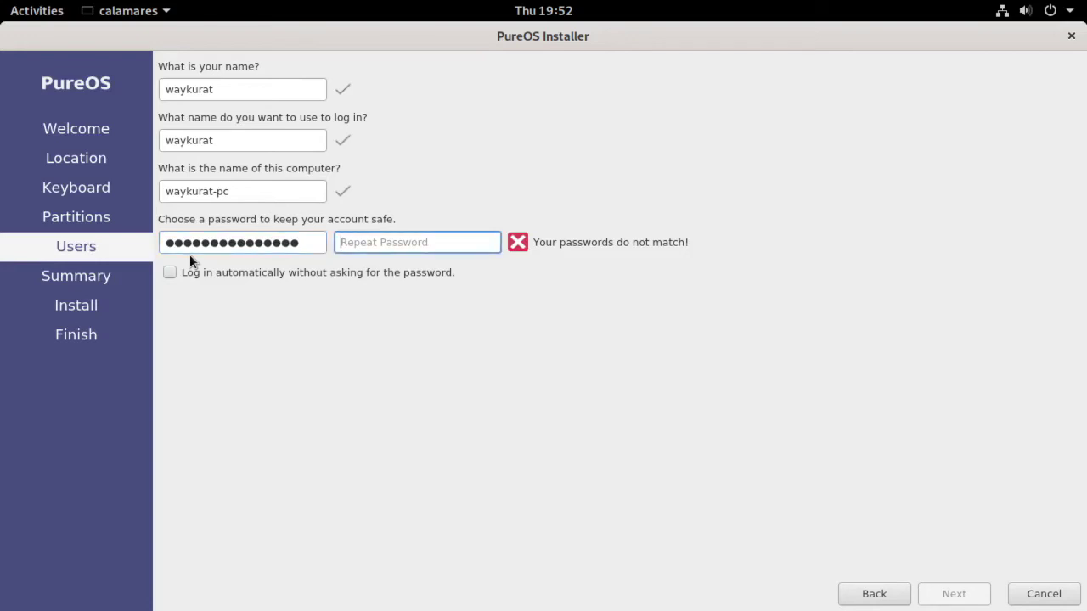
pyautogui.write('aaaaaaaaaaaaa')
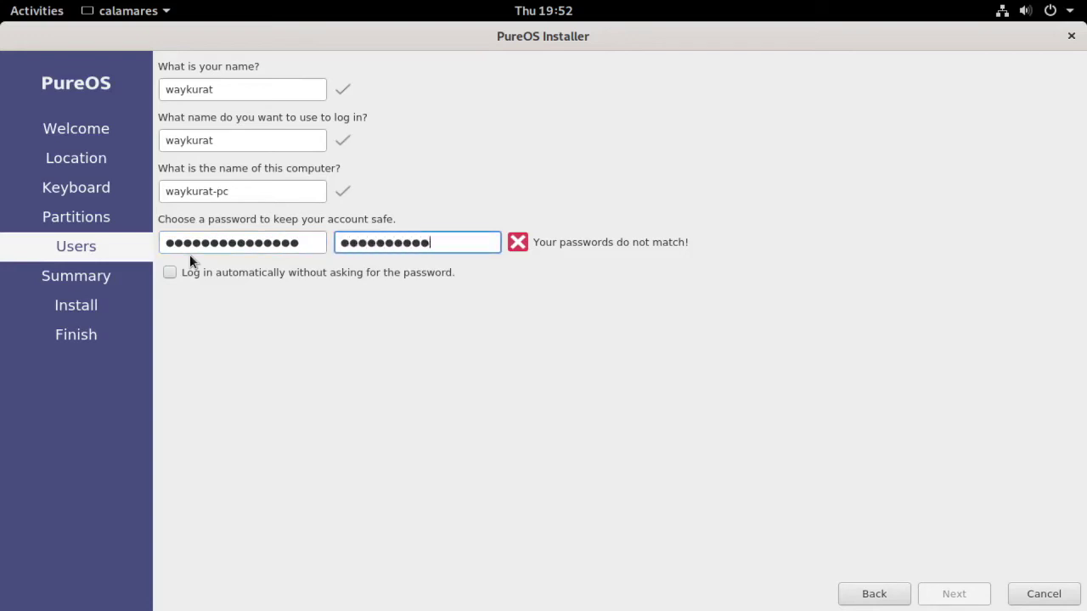
pyautogui.write('aa')
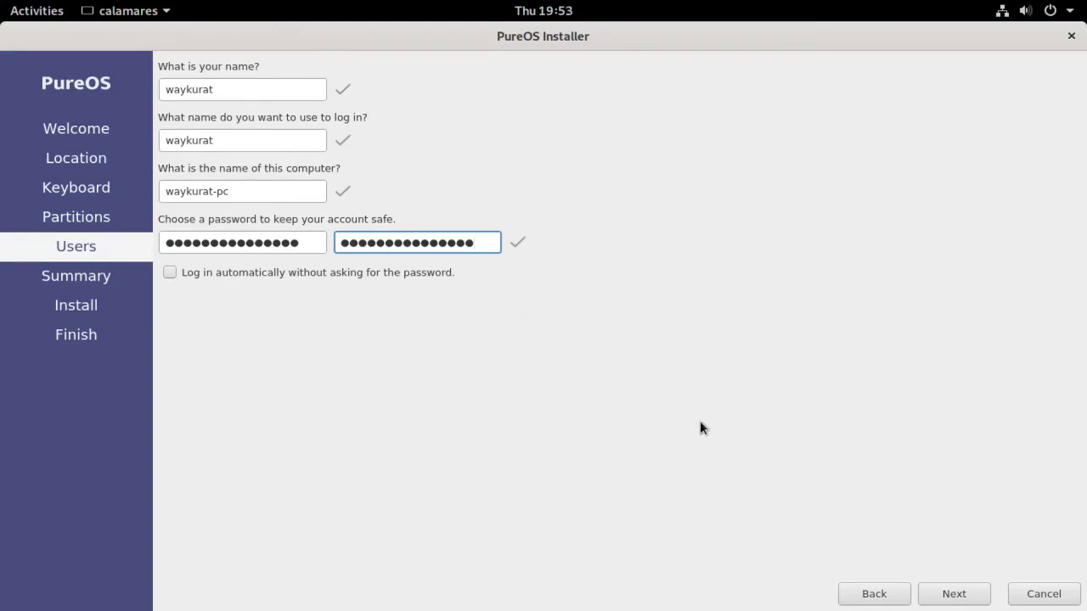
# - Continue to the installation summary, start the PureOS installation and agree to the irreversible disk changes
pyautogui.click(963, 599)
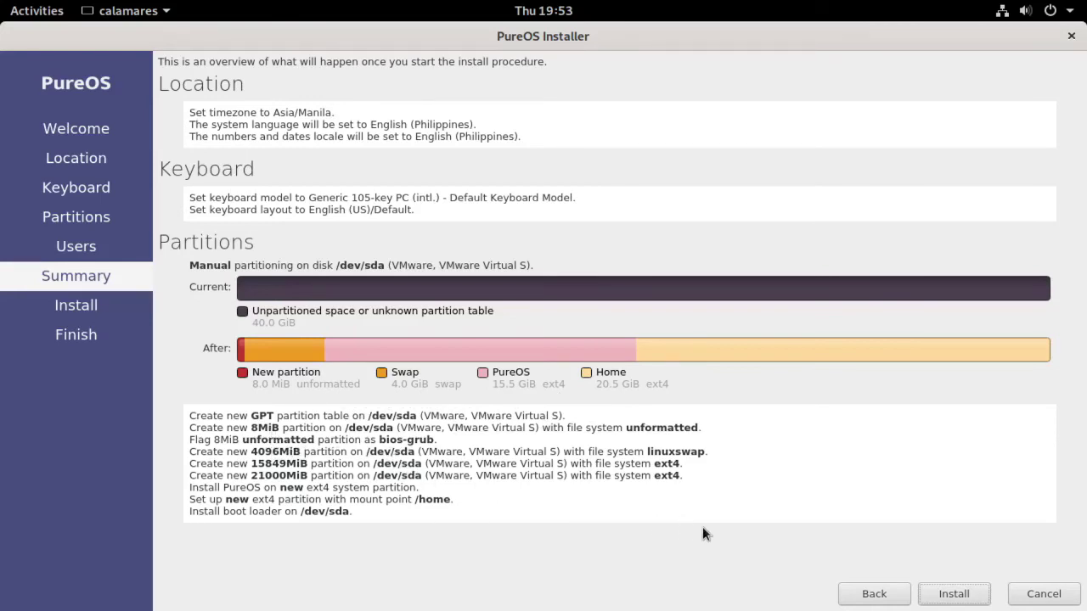
pyautogui.click(956, 598)
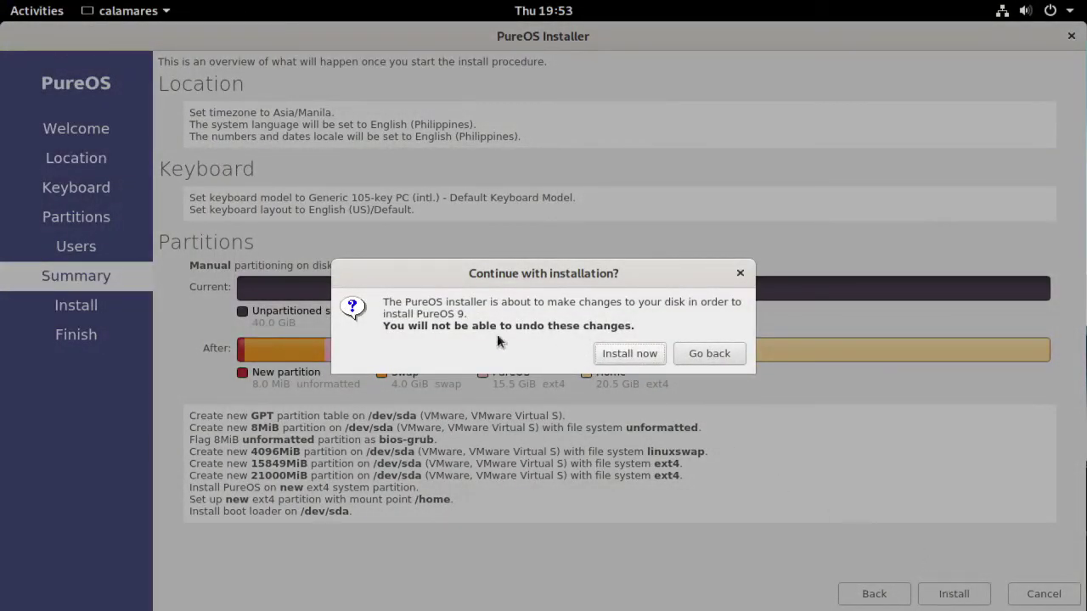
pyautogui.click(629, 353)
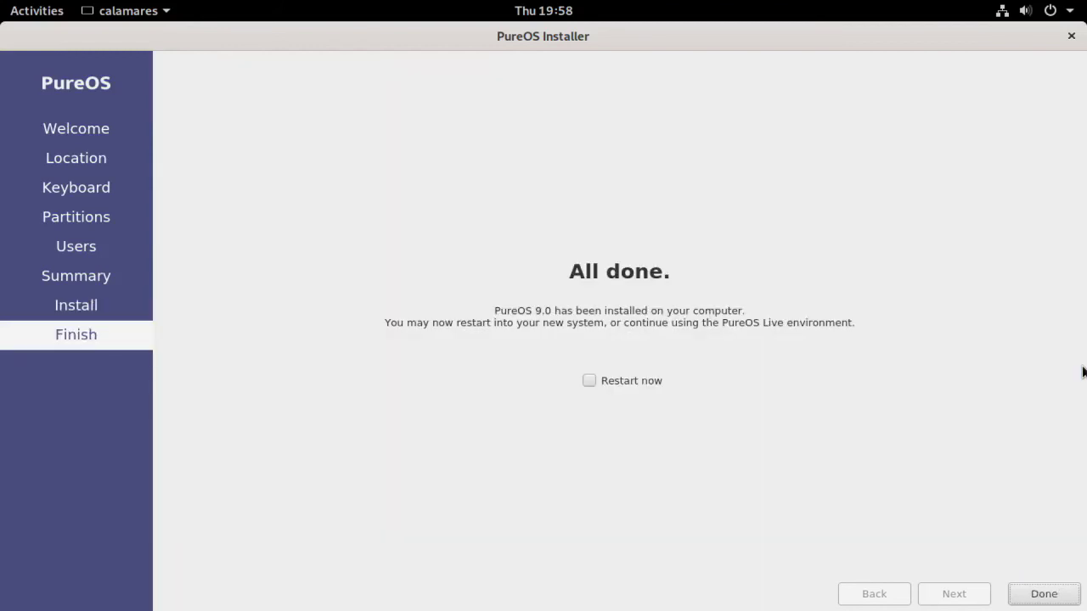
# - Finish the installer with the restart option enabled and boot into the newly installed system
pyautogui.click(589, 380)
pyautogui.click(1032, 599)
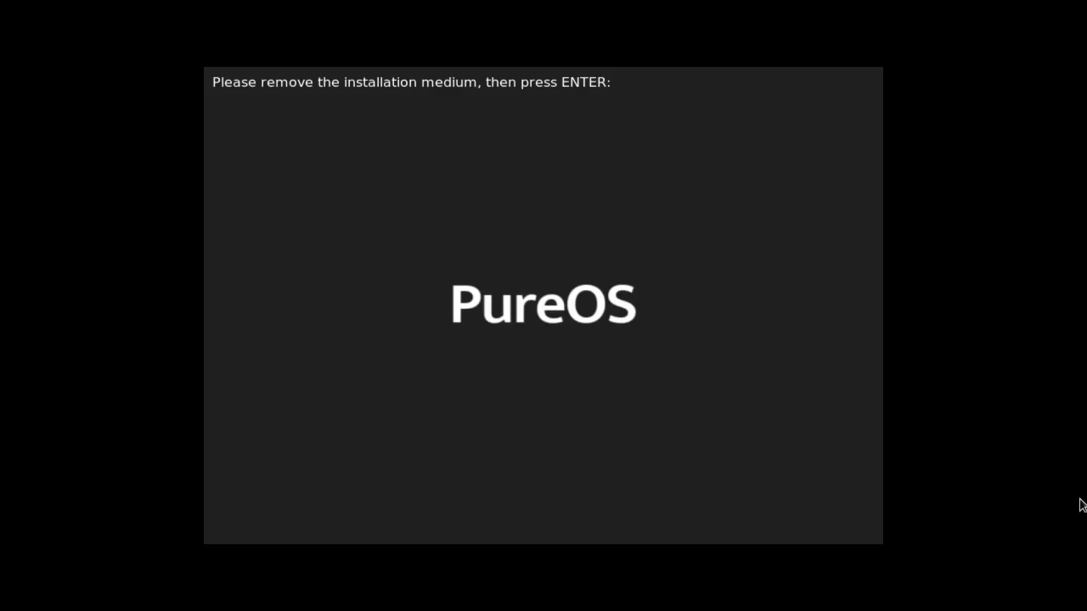
pyautogui.press('Return')
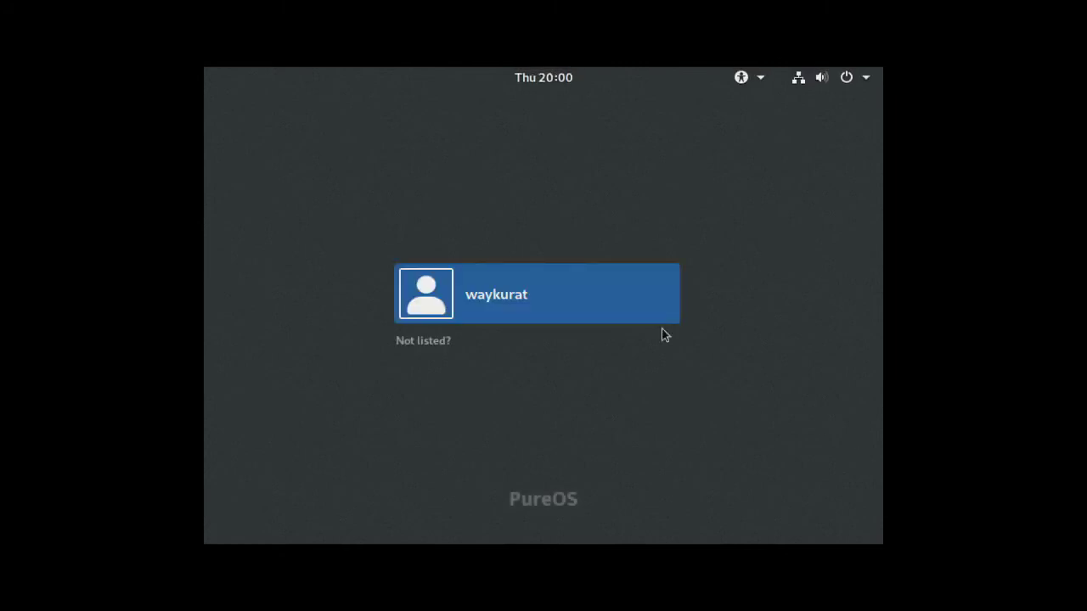
# - Sign in to the newly created user account with its password
pyautogui.click(481, 293)
pyautogui.write('•••••••••••••••')
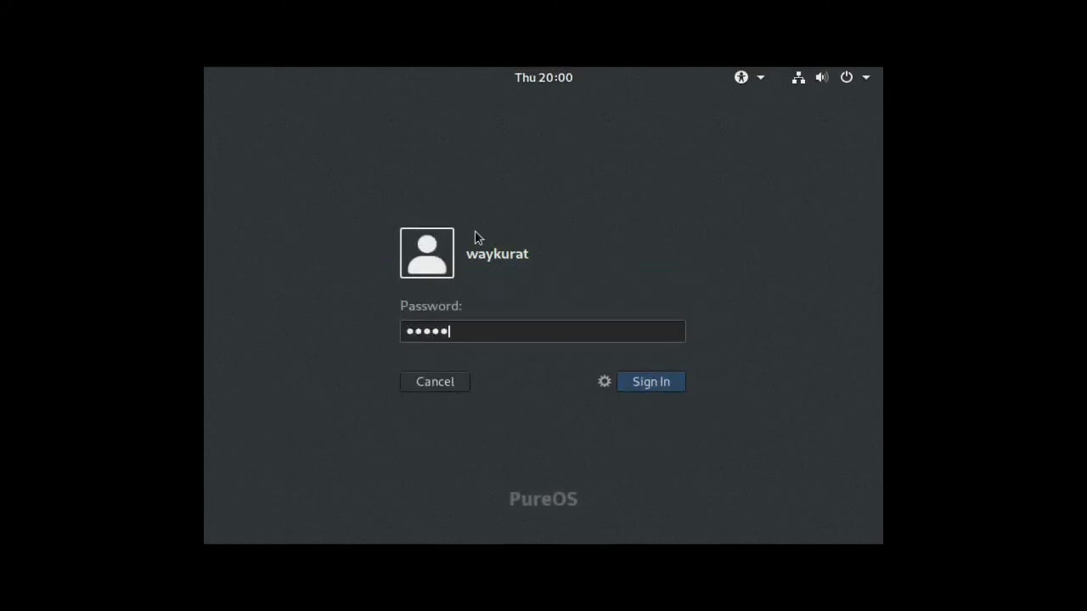
pyautogui.press('Return')
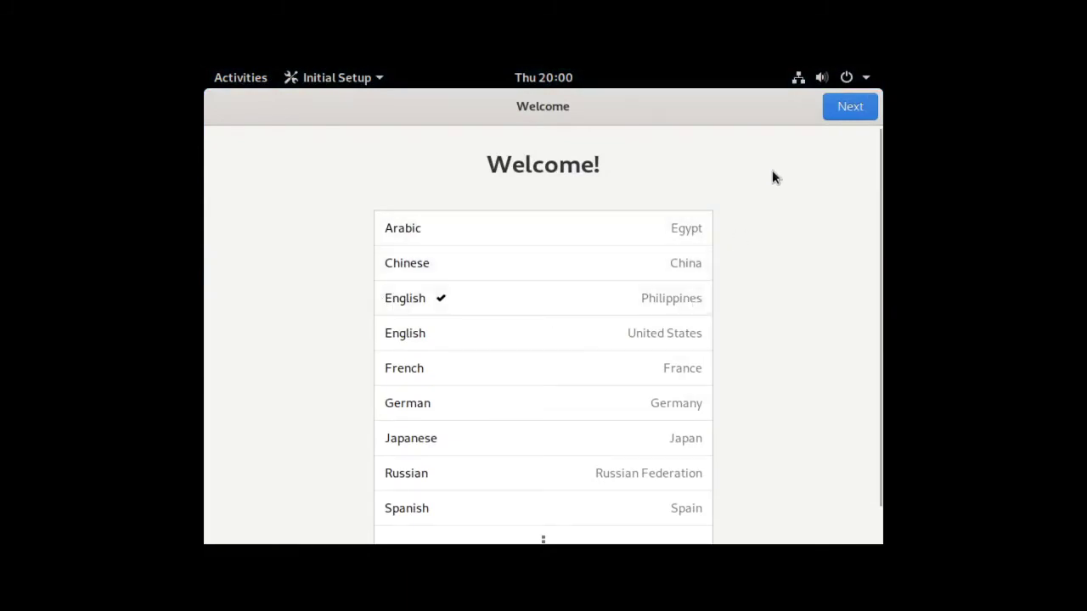
# - Complete the initial setup with English (Philippines), the English (US) layout, location services off and no online accounts, and close the Getting Started help
pyautogui.click(840, 112)
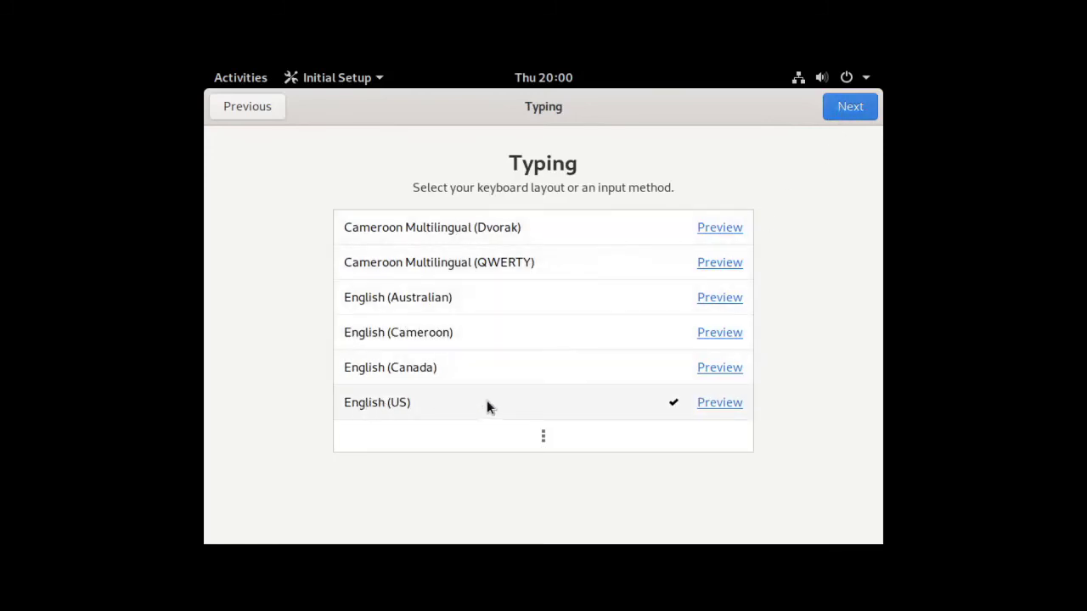
pyautogui.click(847, 109)
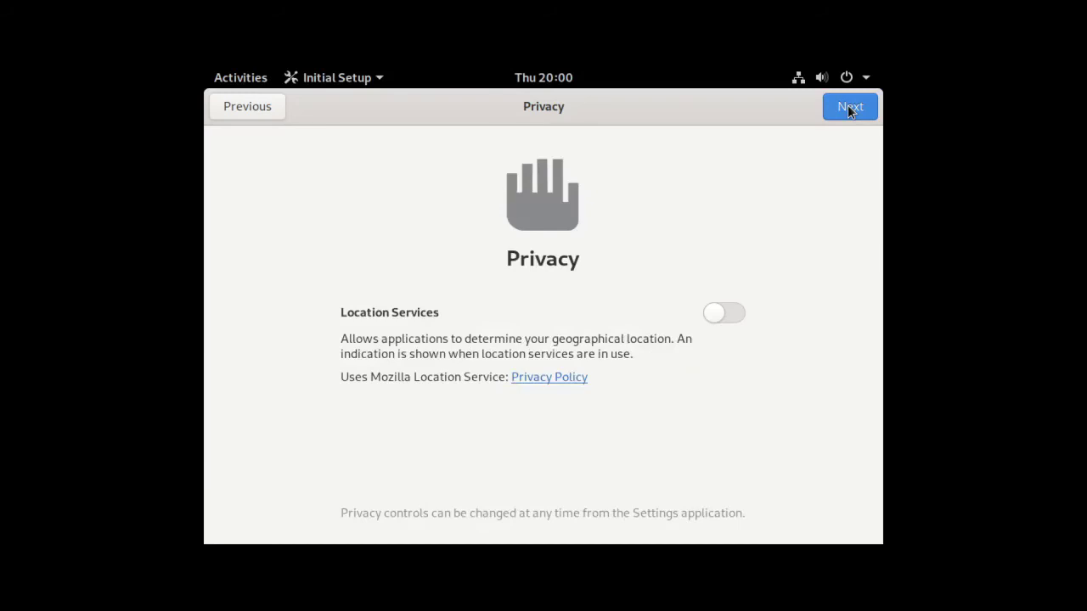
pyautogui.click(850, 109)
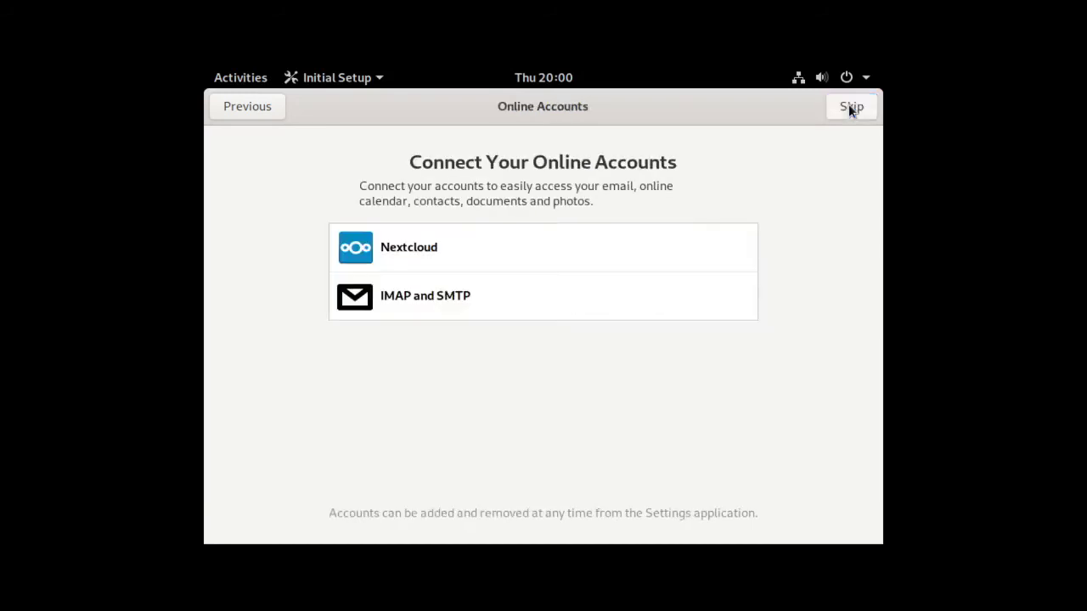
pyautogui.click(850, 109)
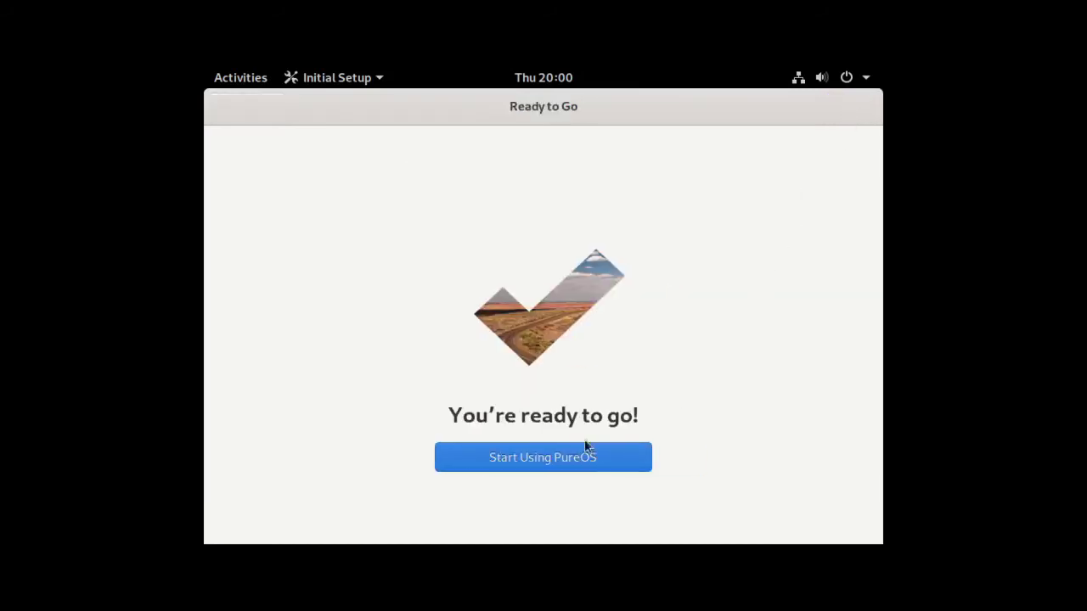
pyautogui.click(544, 461)
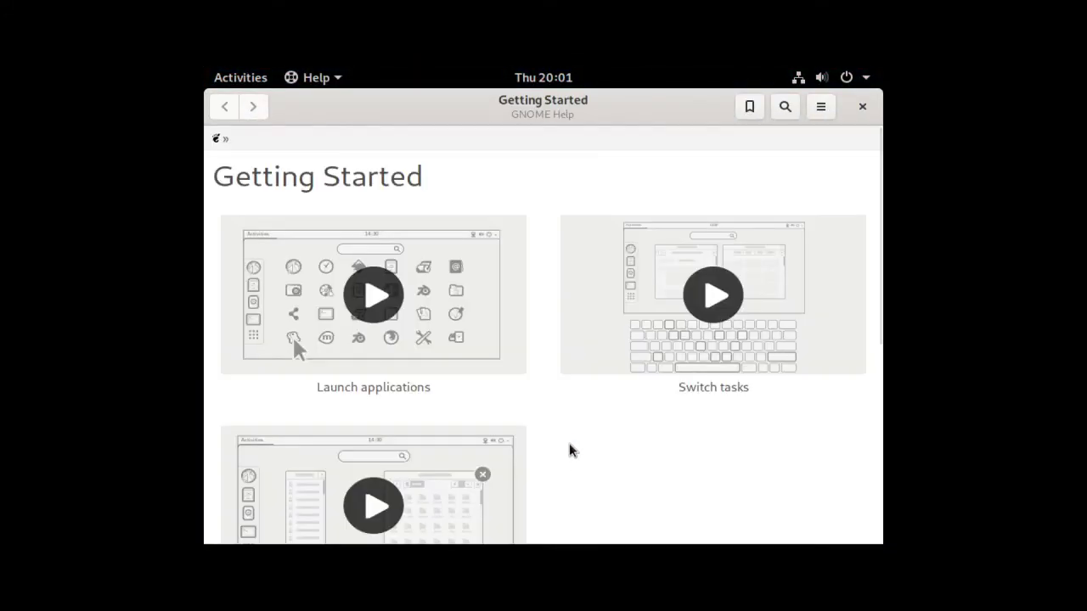
pyautogui.click(862, 106)
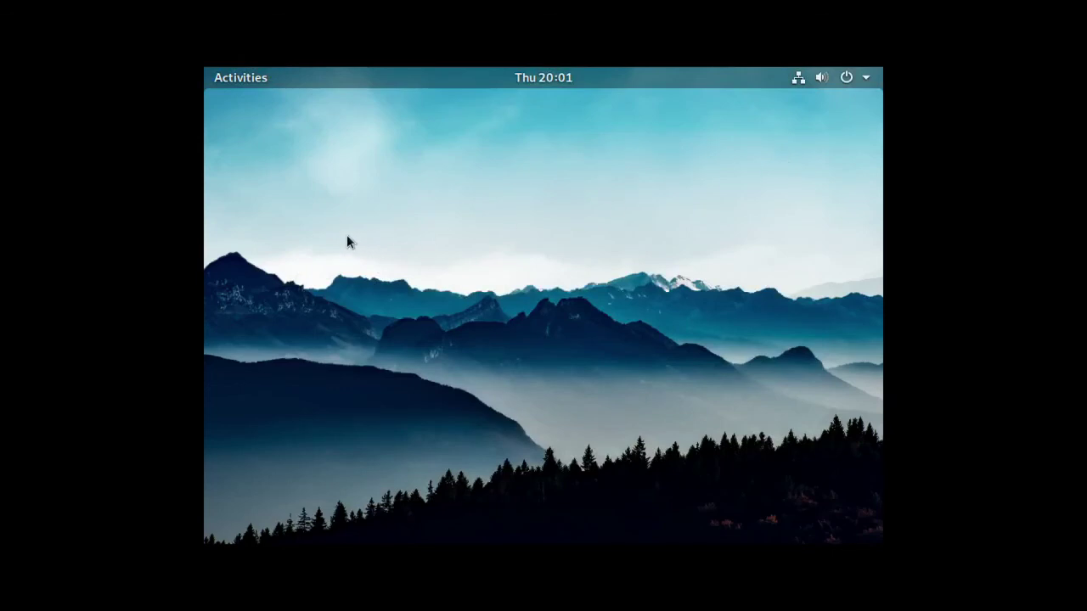
# - Set the display resolution to 1280×768 (16:10), keep the change and close the settings
pyautogui.rightClick(347, 239)
pyautogui.click(378, 340)
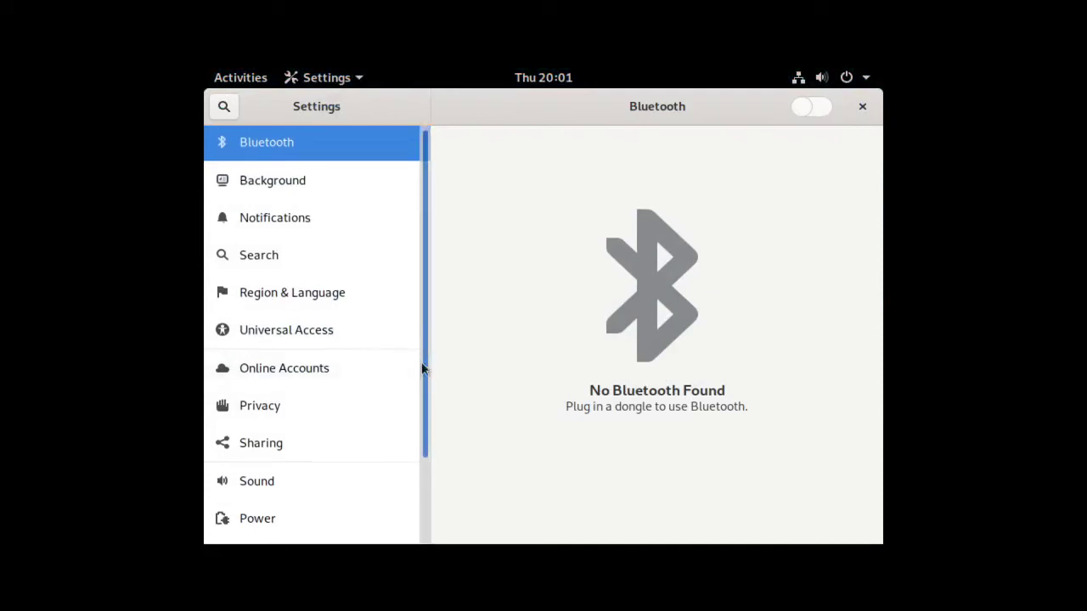
pyautogui.moveTo(423, 368); pyautogui.dragTo(410, 466)
pyautogui.click(264, 495)
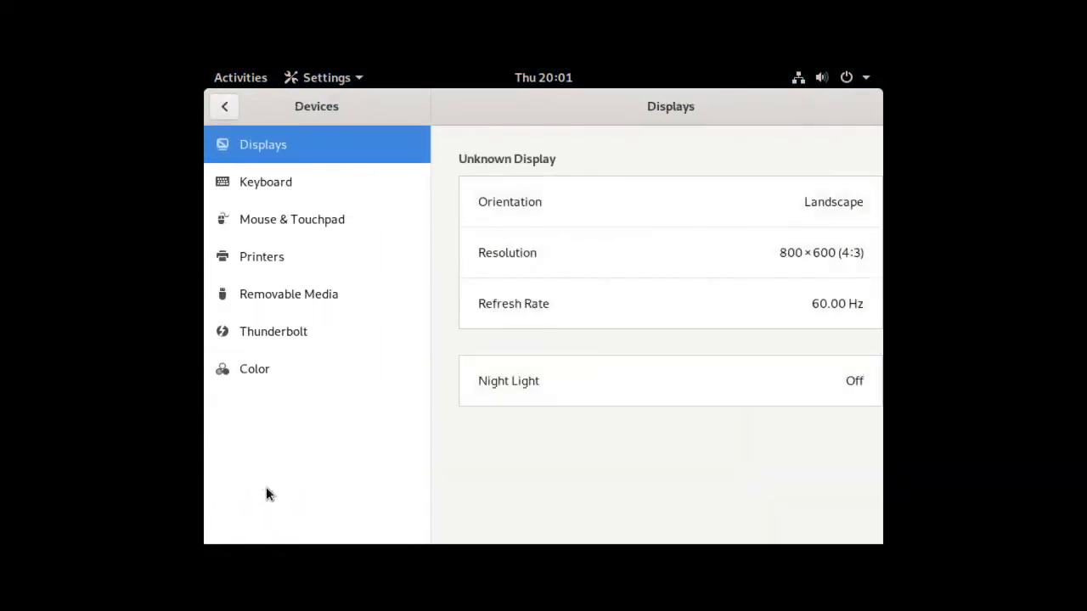
pyautogui.click(852, 252)
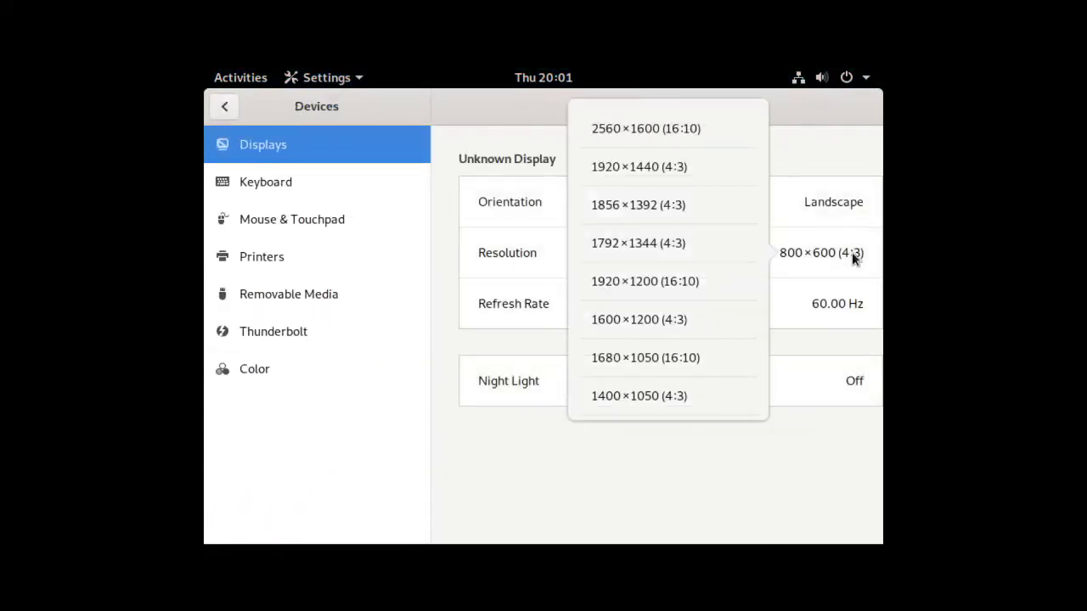
pyautogui.scroll(-5, 710, 366)
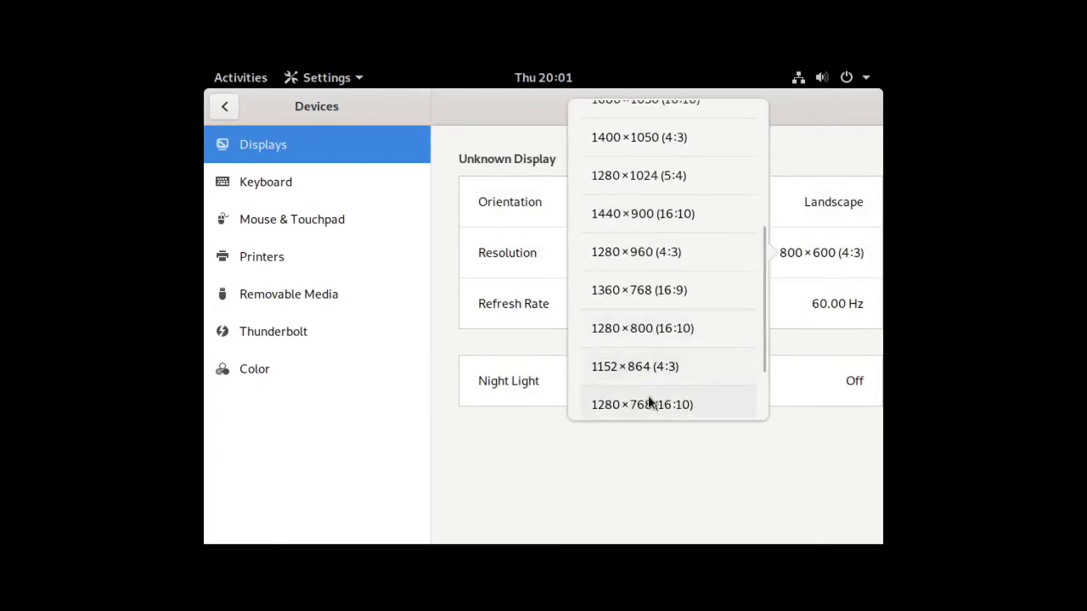
pyautogui.click(638, 404)
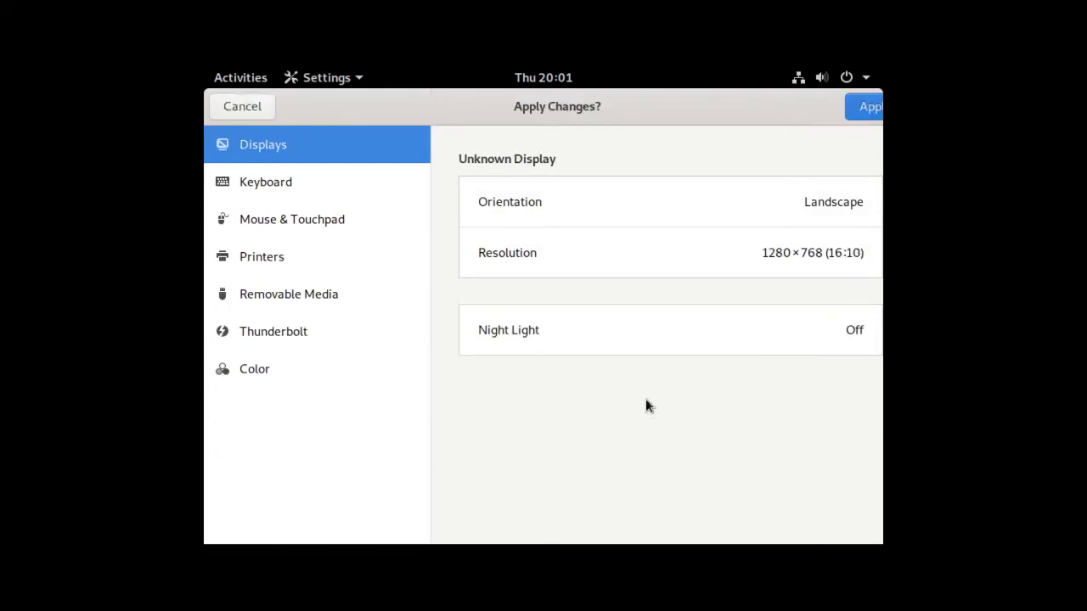
pyautogui.click(858, 107)
pyautogui.click(636, 353)
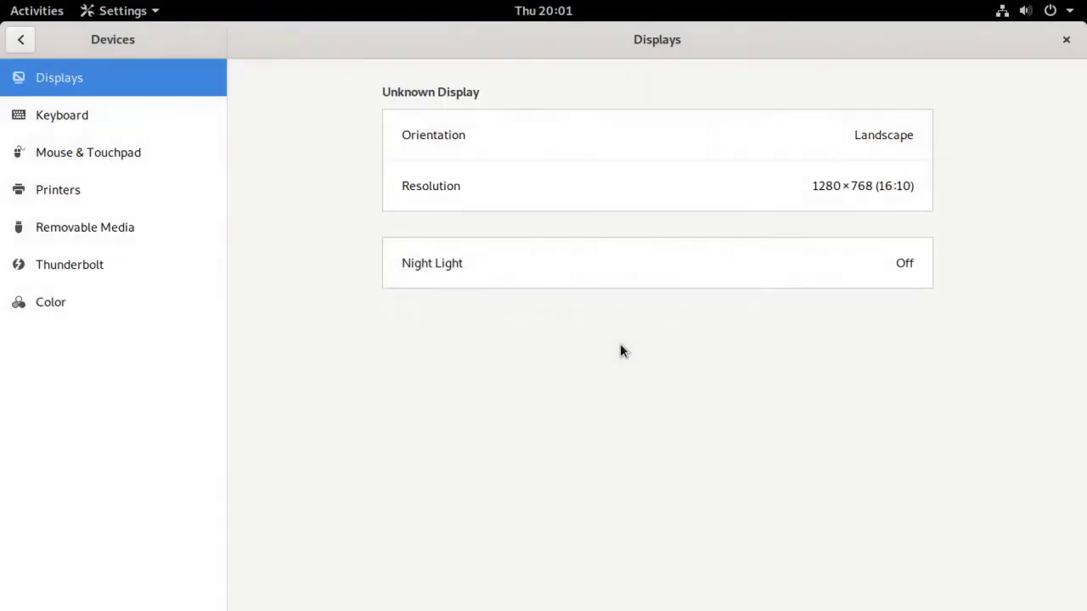
pyautogui.click(1066, 39)
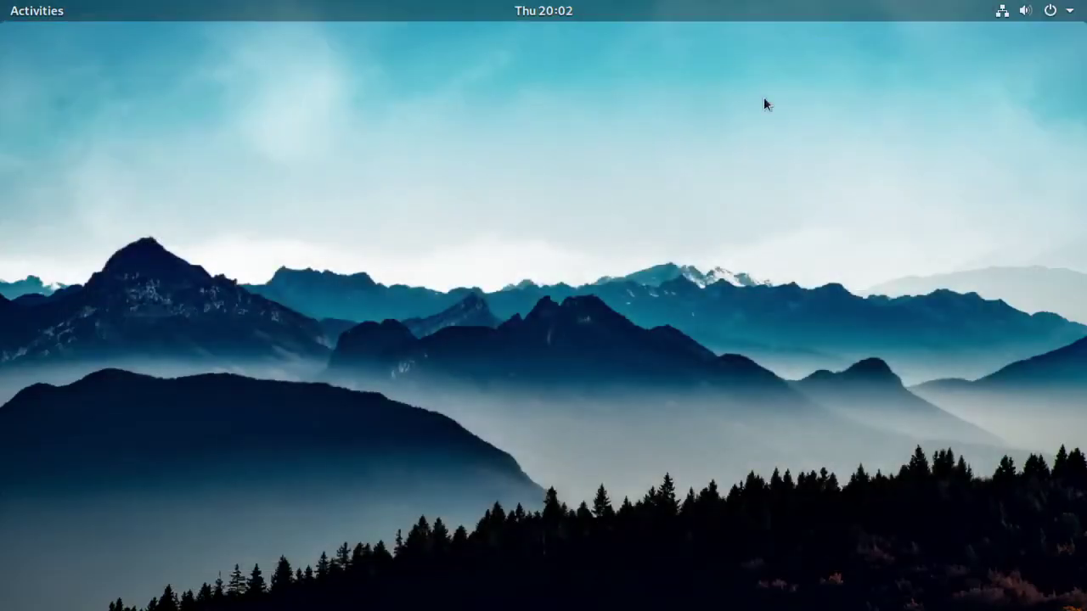
# - Open the default applications page of the system settings, view it and close it
pyautogui.rightClick(501, 117)
pyautogui.click(513, 208)
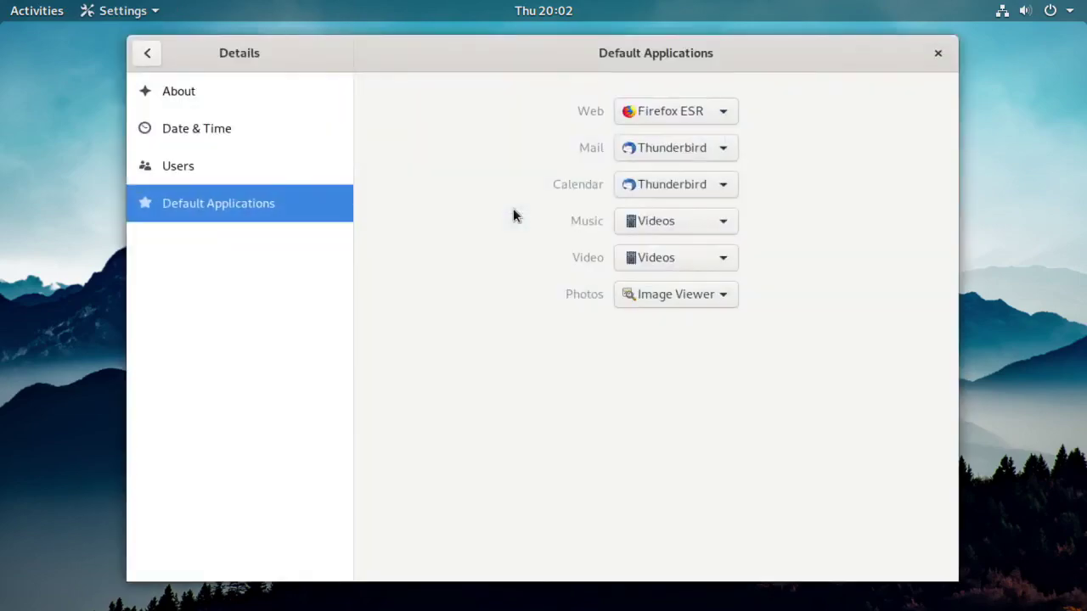
pyautogui.click(938, 53)
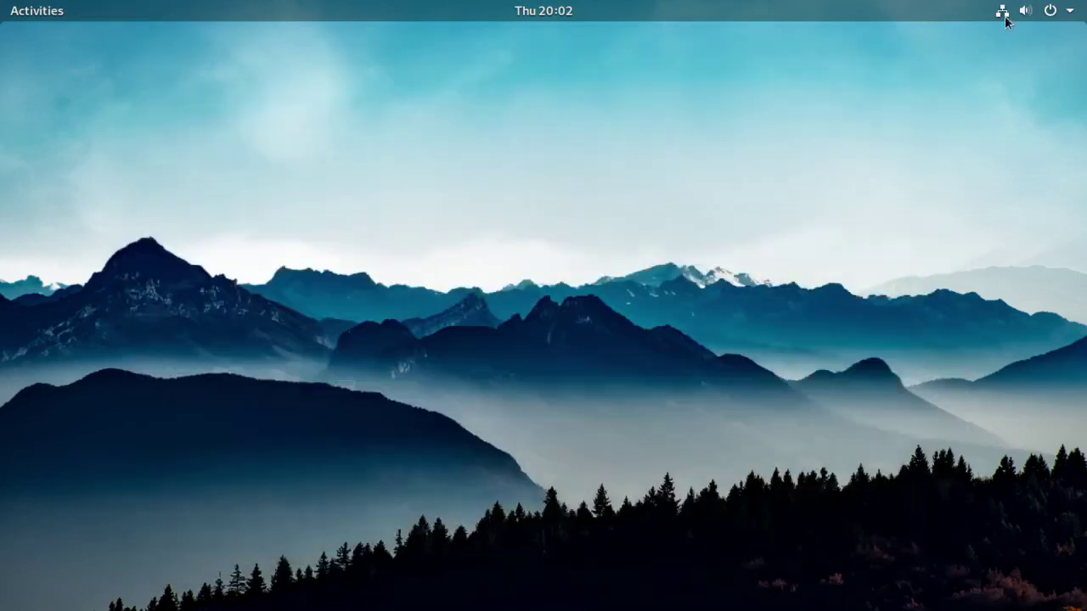
# - Raise the system sound volume to maximum
pyautogui.click(1054, 10)
pyautogui.moveTo(890, 64); pyautogui.dragTo(1068, 68)
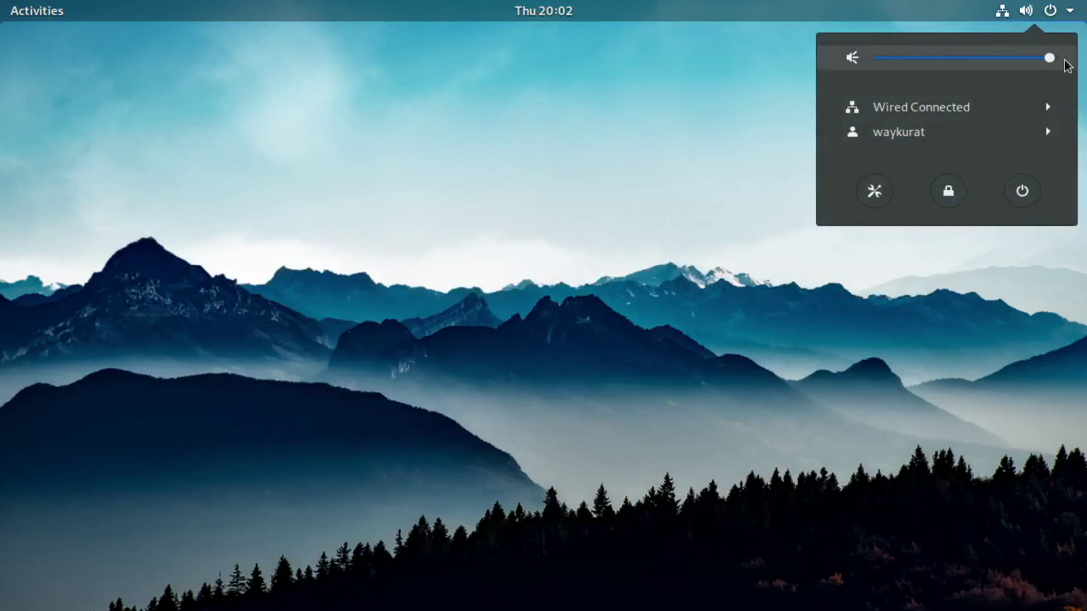
pyautogui.click(973, 17)
pyautogui.click(1019, 11)
pyautogui.click(1025, 10)
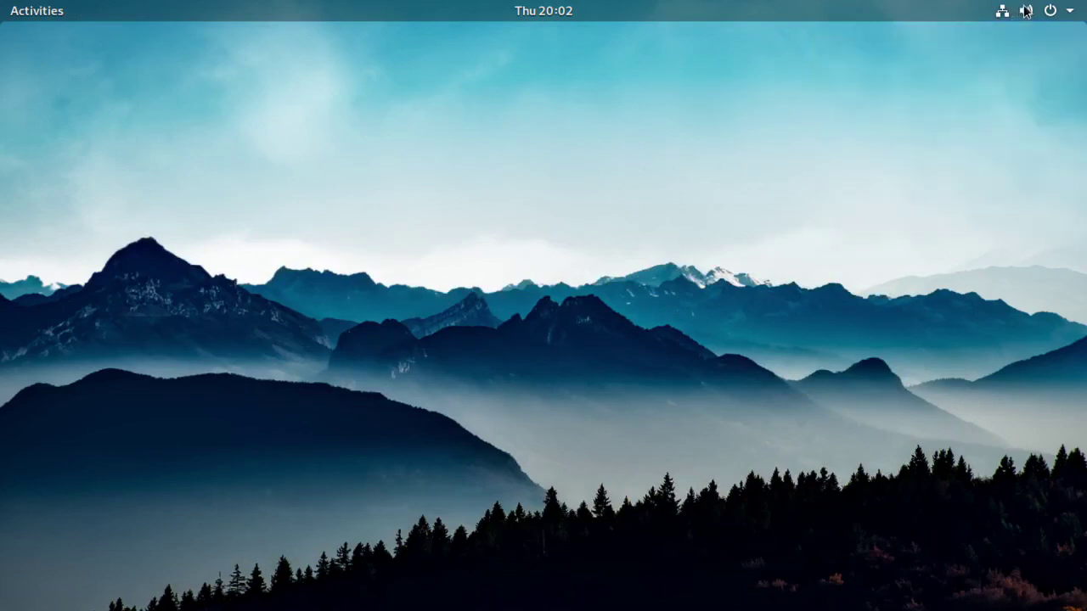
pyautogui.click(1027, 11)
pyautogui.click(1050, 11)
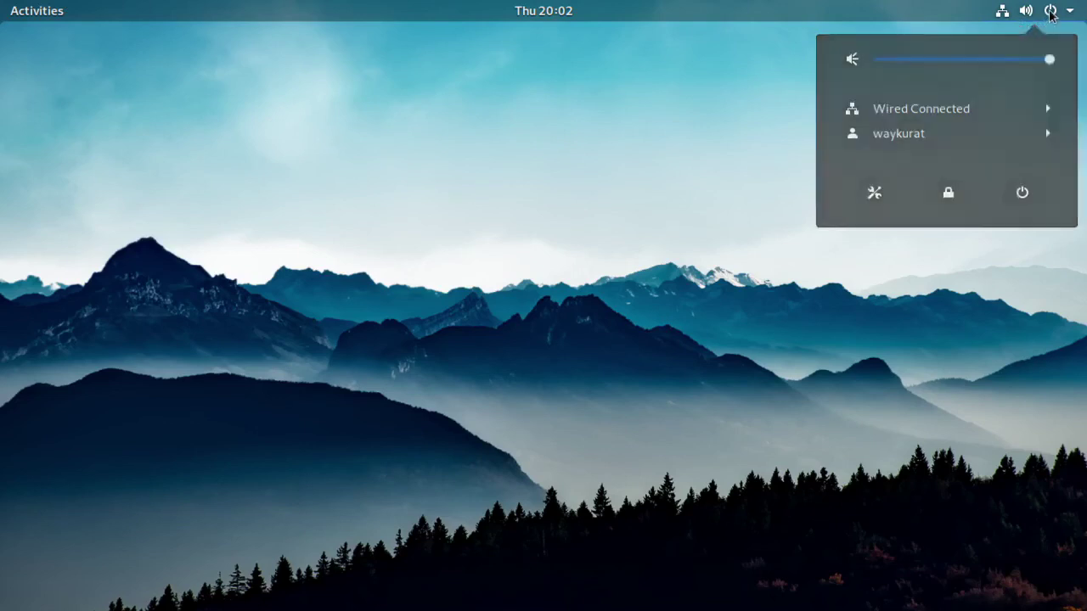
pyautogui.click(1050, 14)
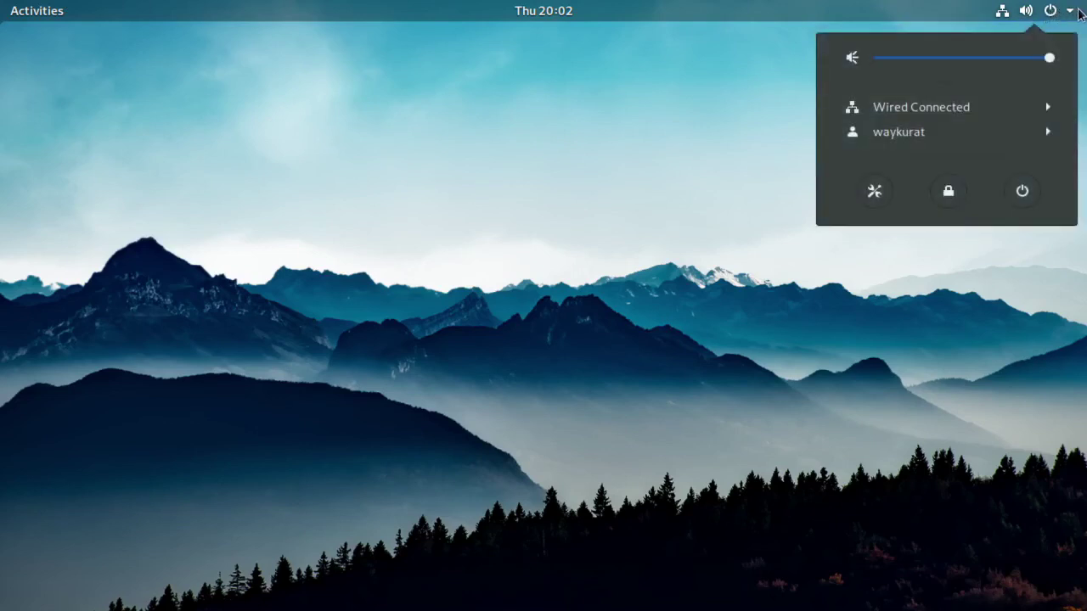
pyautogui.click(1071, 12)
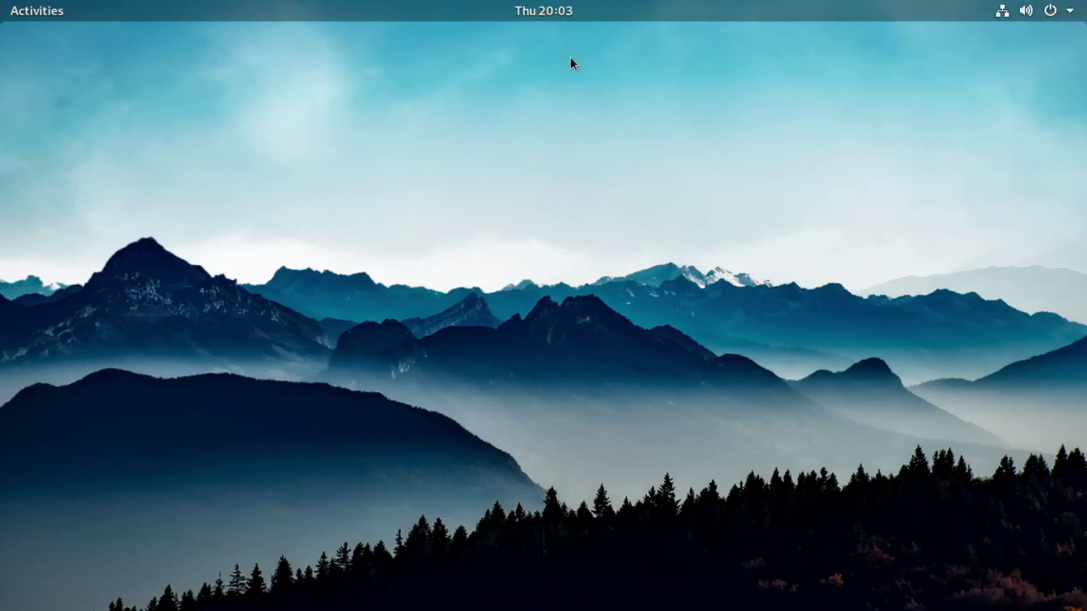
# - Check the calendar and notifications, and open the Activities overview
pyautogui.click(547, 12)
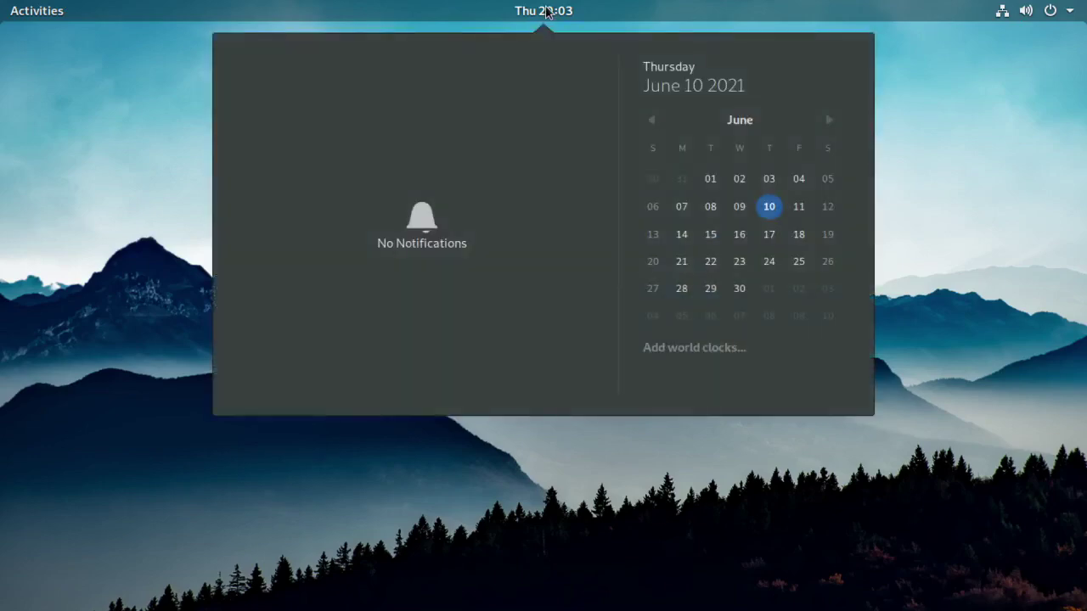
pyautogui.click(546, 12)
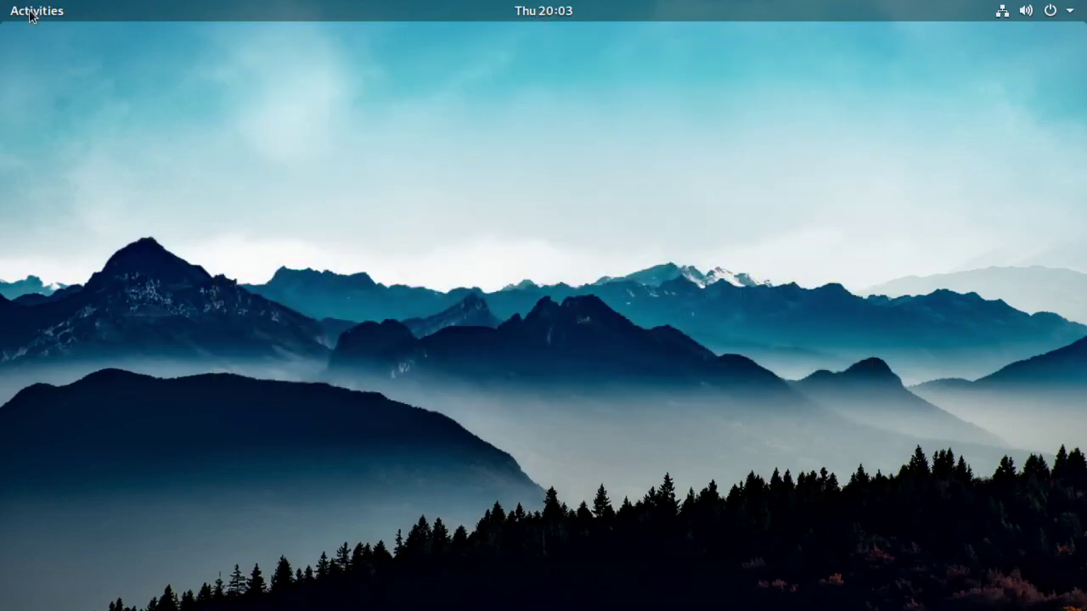
pyautogui.click(30, 12)
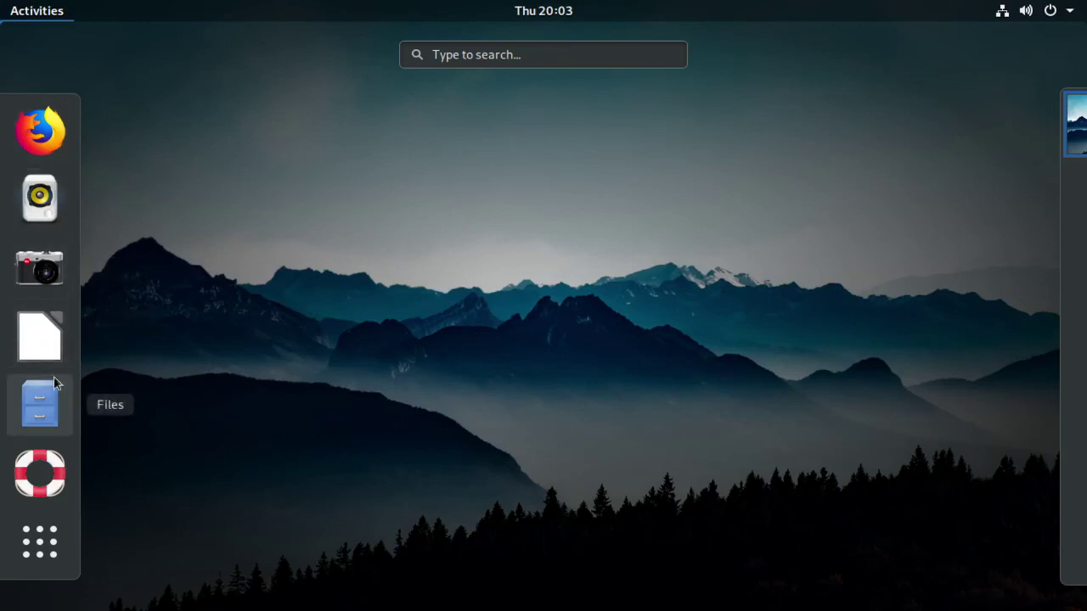
# - Show all installed applications and look through both pages of the application grid
pyautogui.click(40, 542)
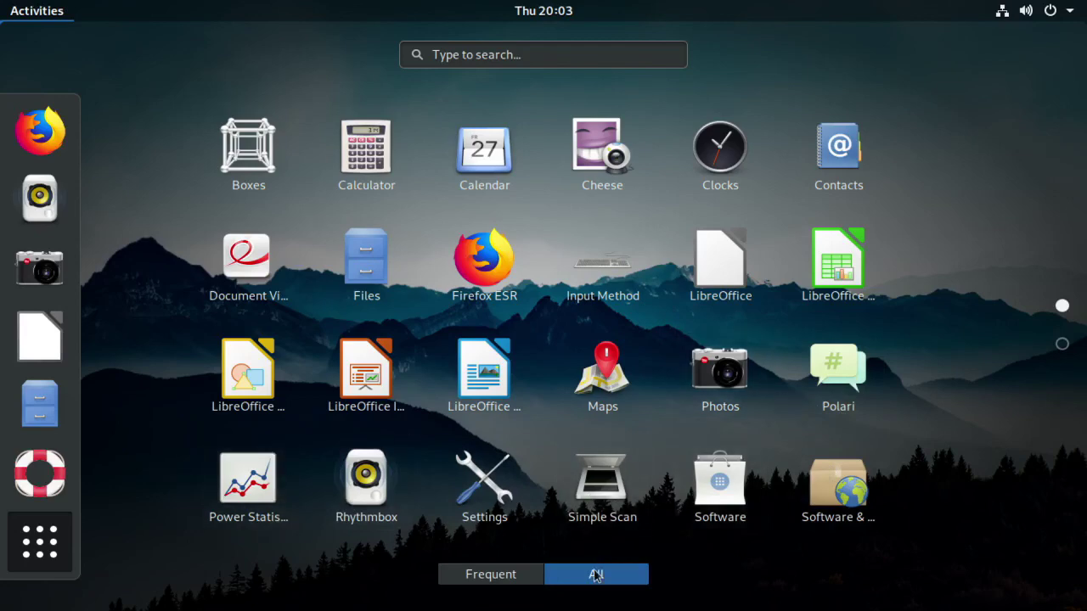
pyautogui.click(1061, 344)
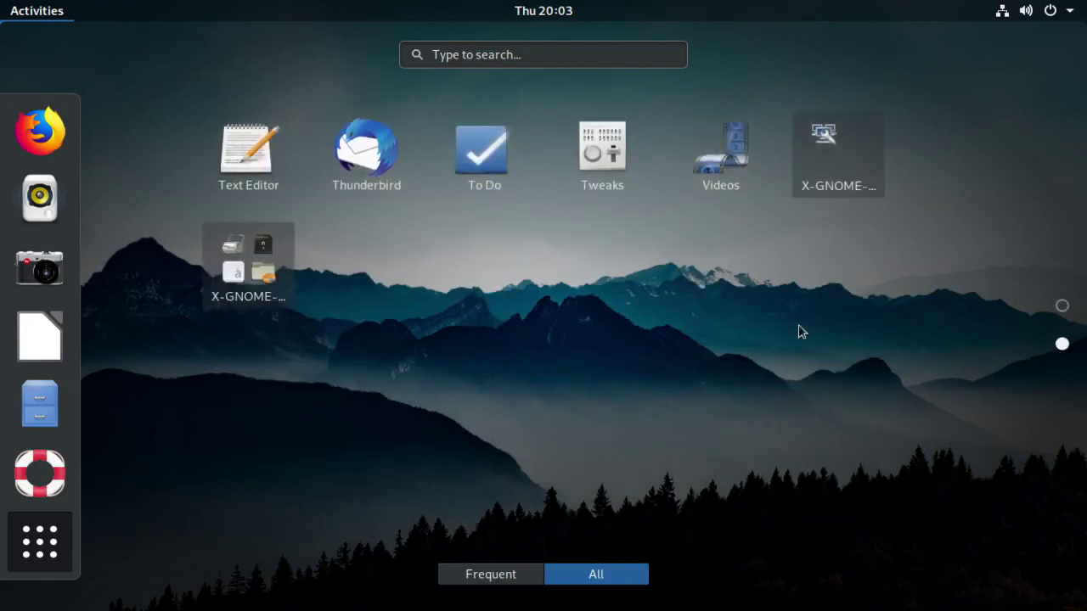
# - Launch Firefox, load youtube.com in the Firefox Privacy Notice tab and look through the YouTube home page
pyautogui.click(46, 137)
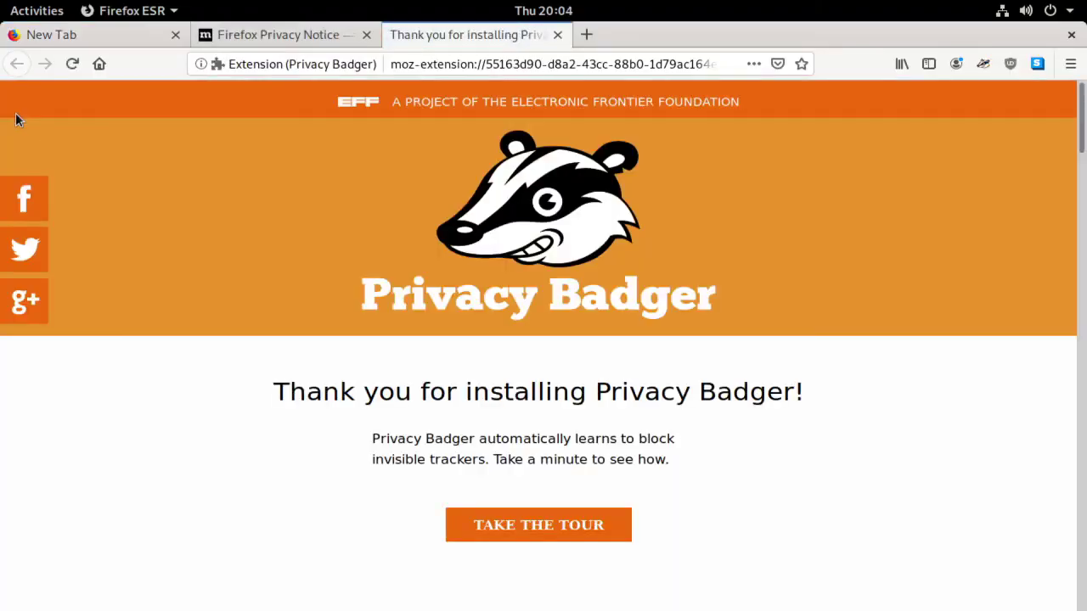
pyautogui.click(265, 32)
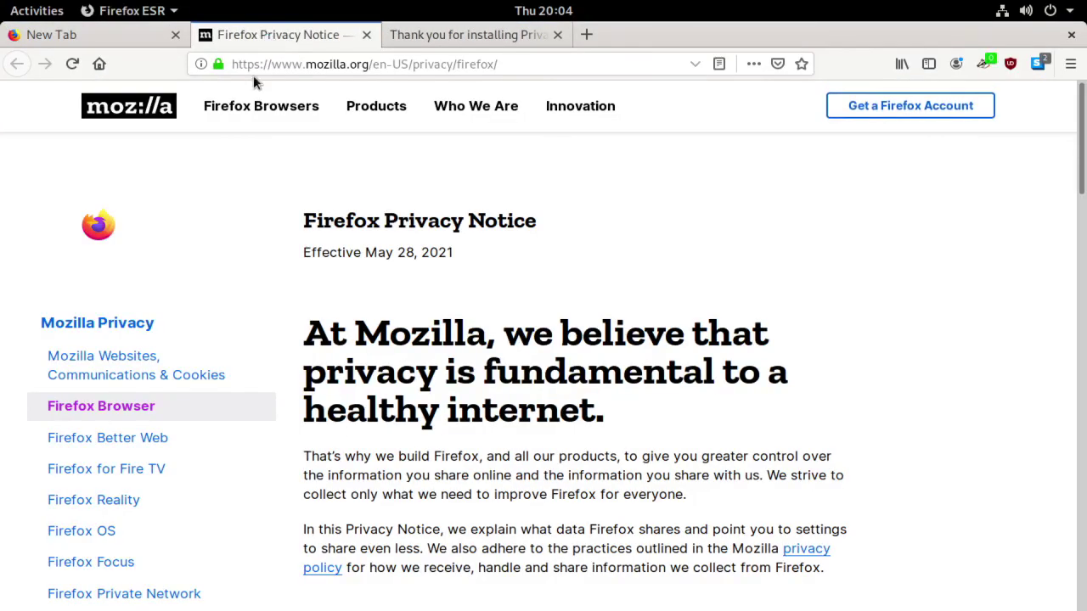
pyautogui.hotkey('ctrl', 'a')
pyautogui.write('youtube.com')
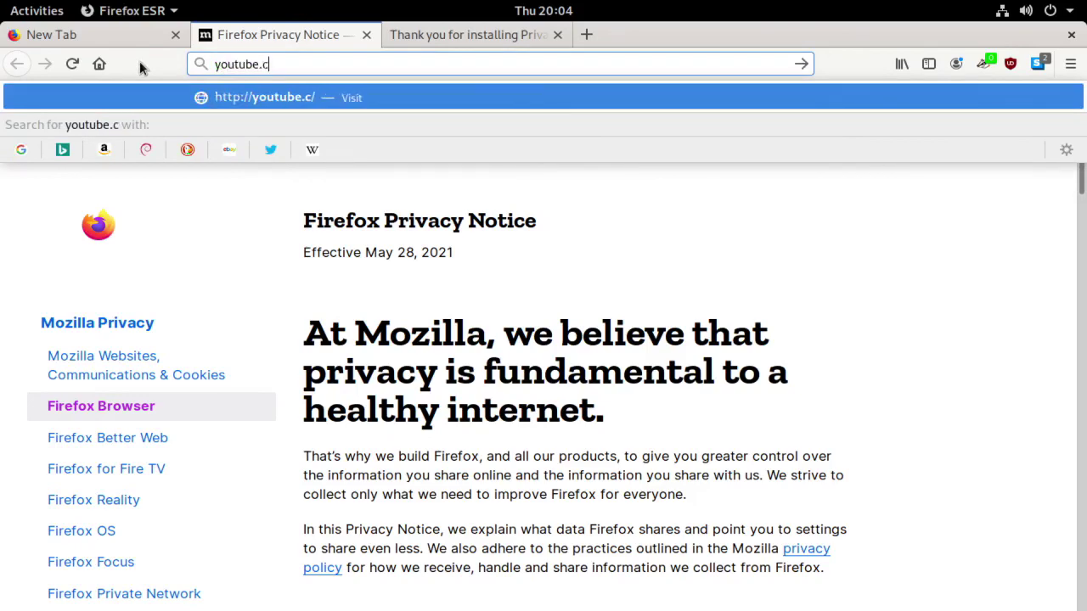
pyautogui.press('Return')
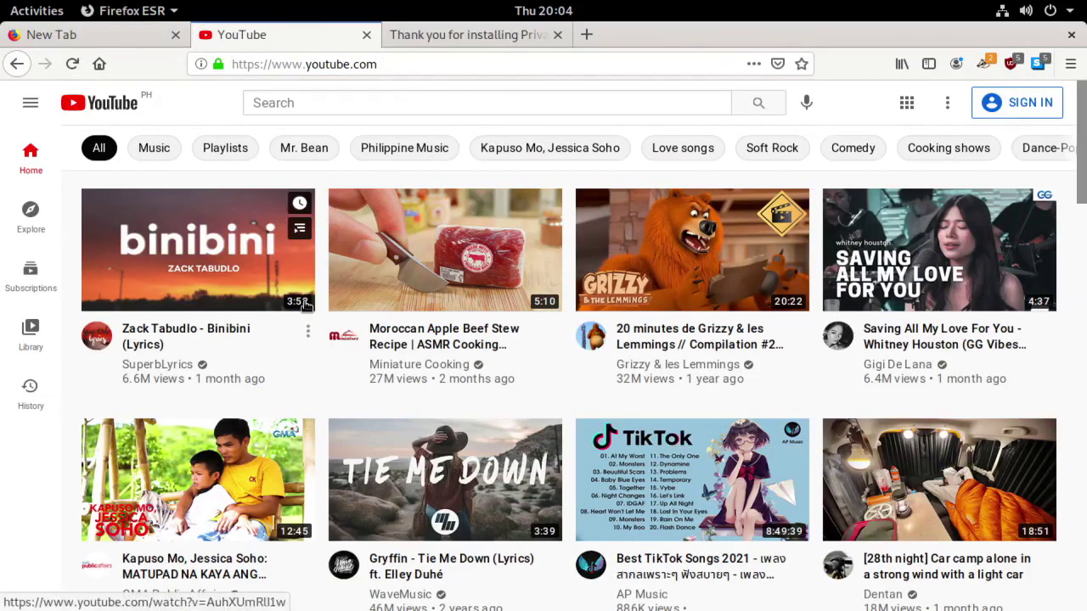
pyautogui.scroll(-3, 308, 306)
pyautogui.scroll(-2, 318, 313)
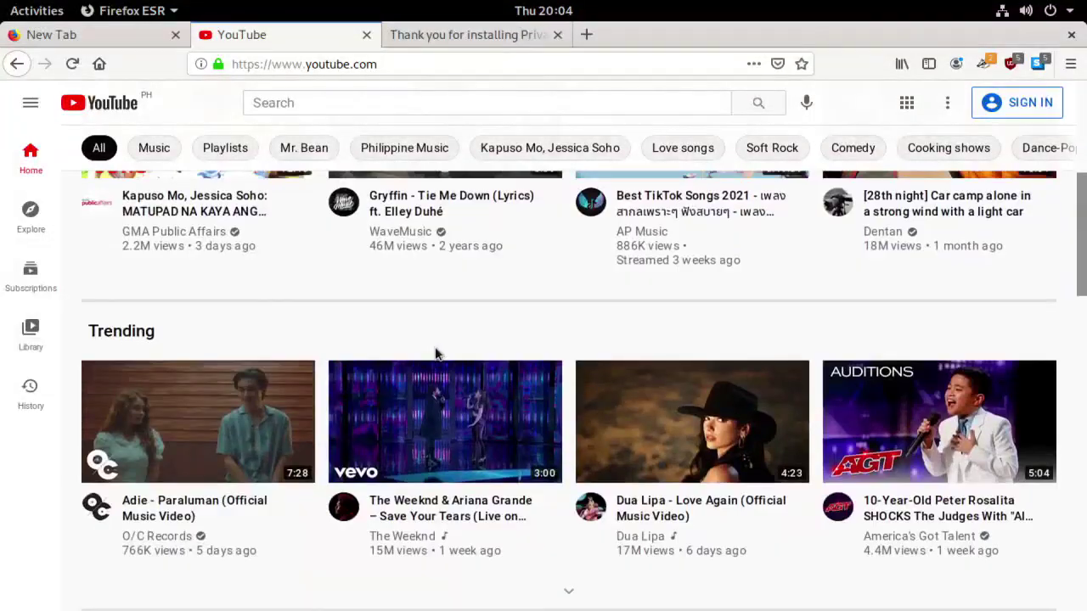
pyautogui.scroll(-2, 425, 367)
pyautogui.scroll(-3, 425, 391)
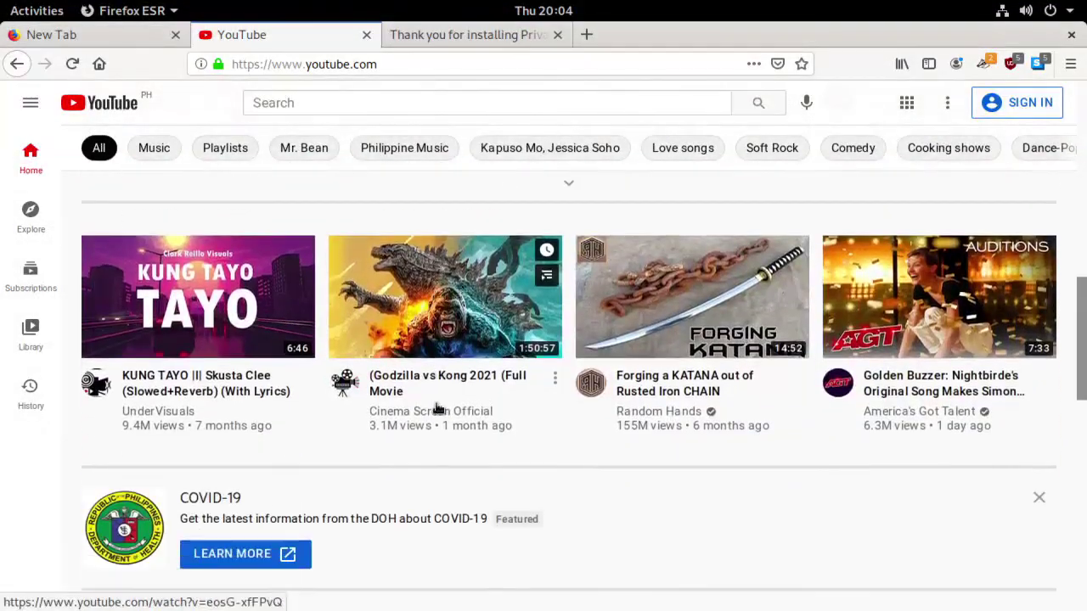
# - Quit Firefox, closing all its open tabs, and open the Activities overview
pyautogui.click(1070, 35)
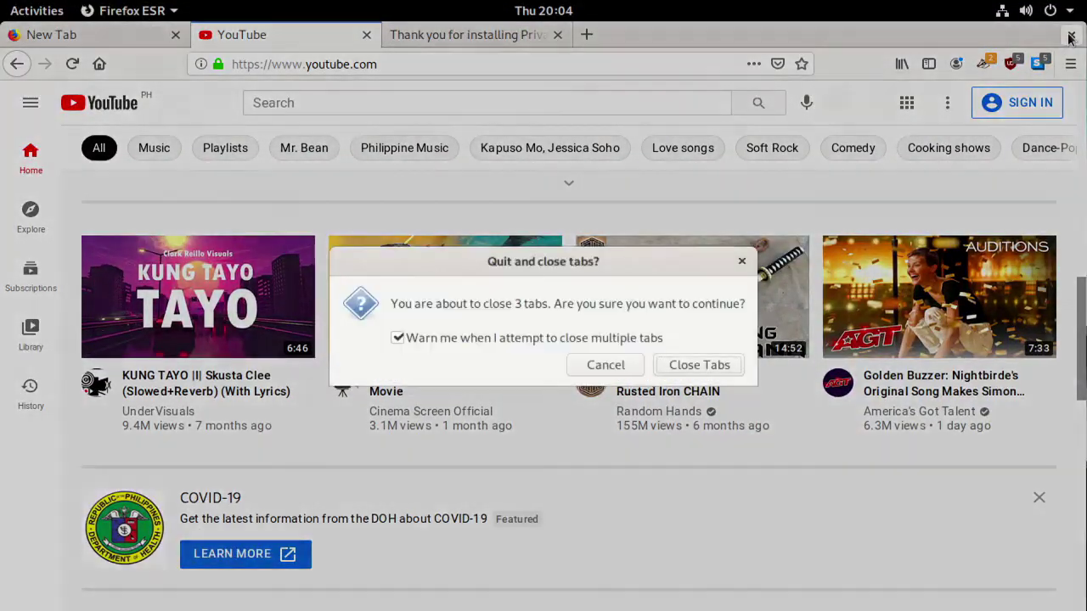
pyautogui.click(698, 372)
pyautogui.click(34, 12)
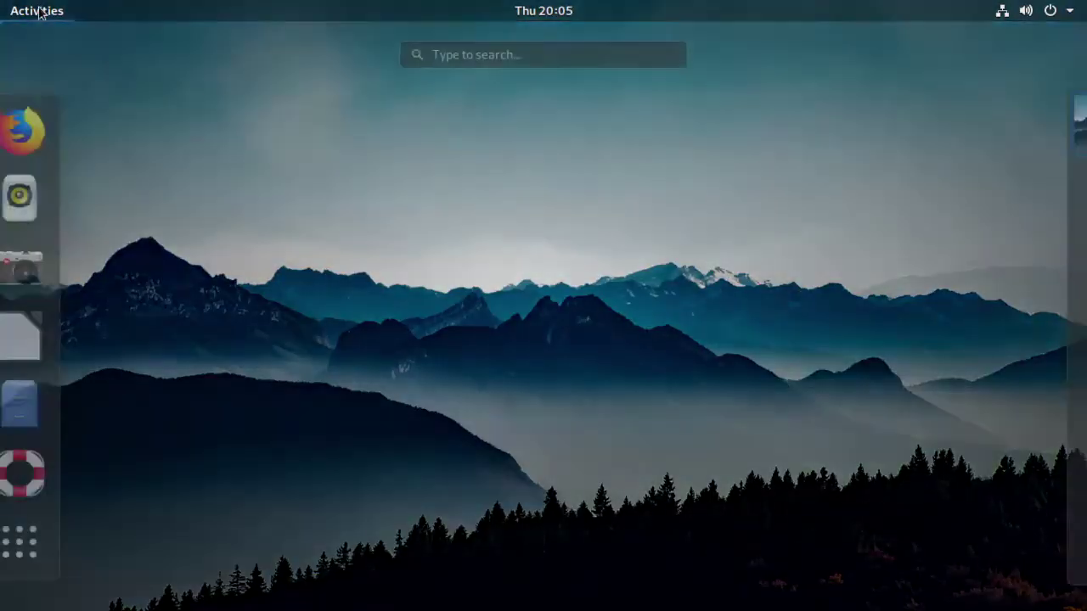